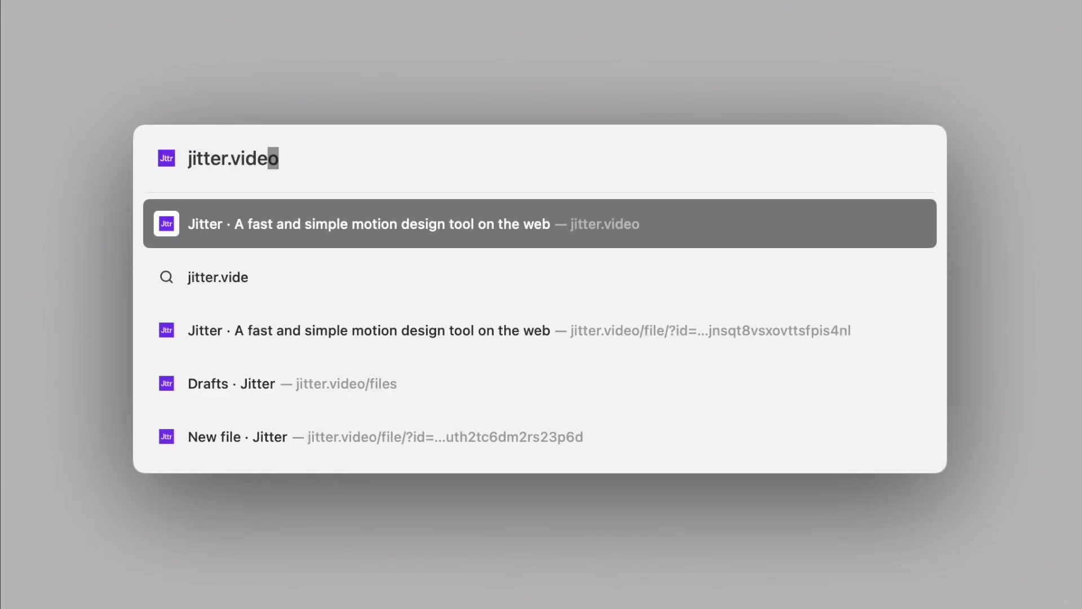
Go to jitter.video and scroll through the starter templates grid.
text(.vide)
key(Return)
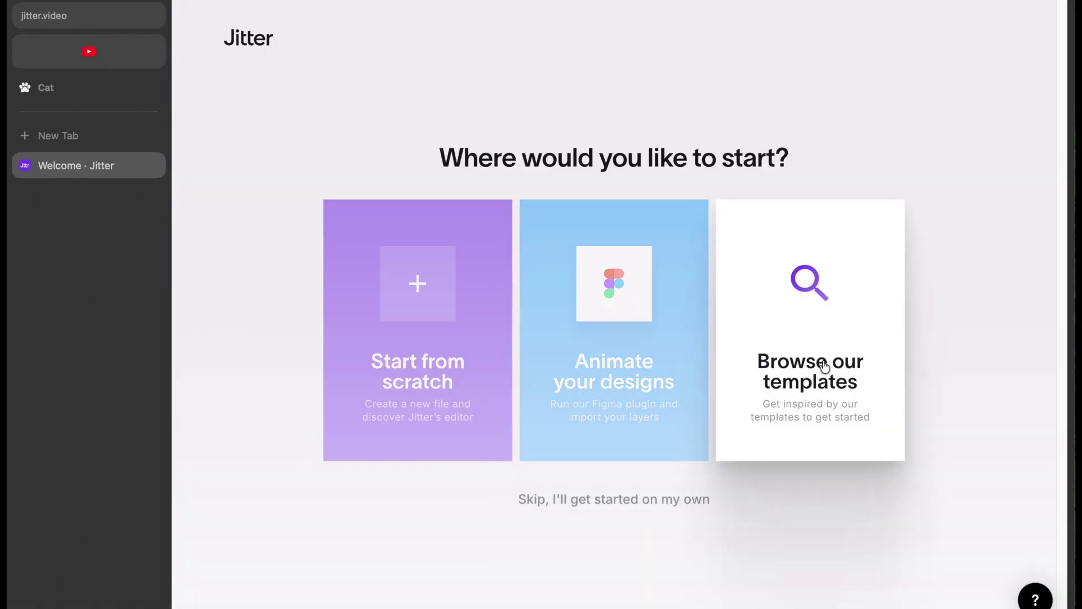
click(824, 366)
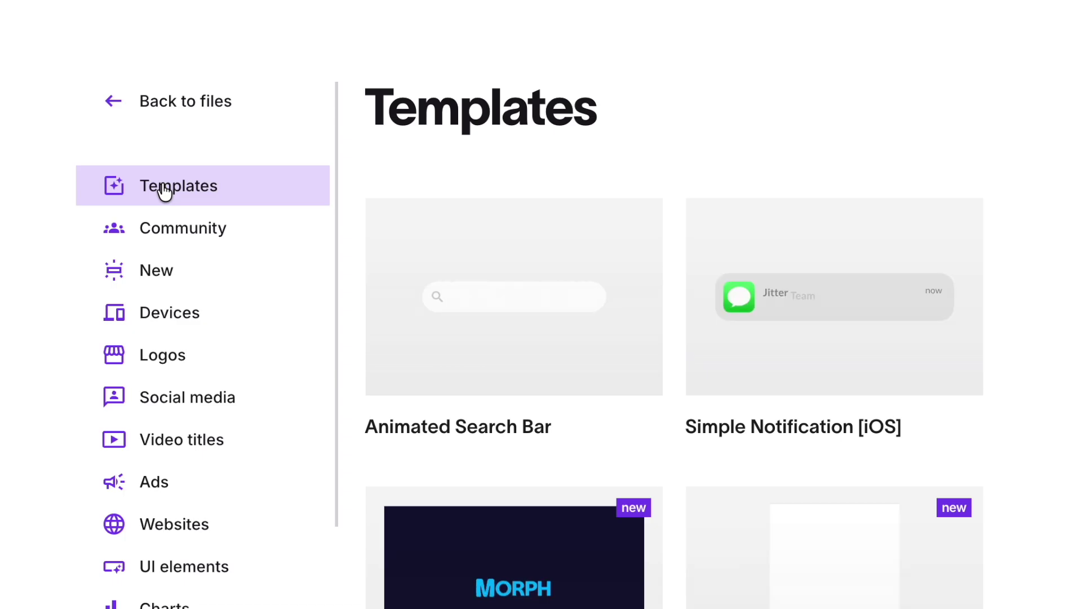
scroll(667, 292, down, 8)
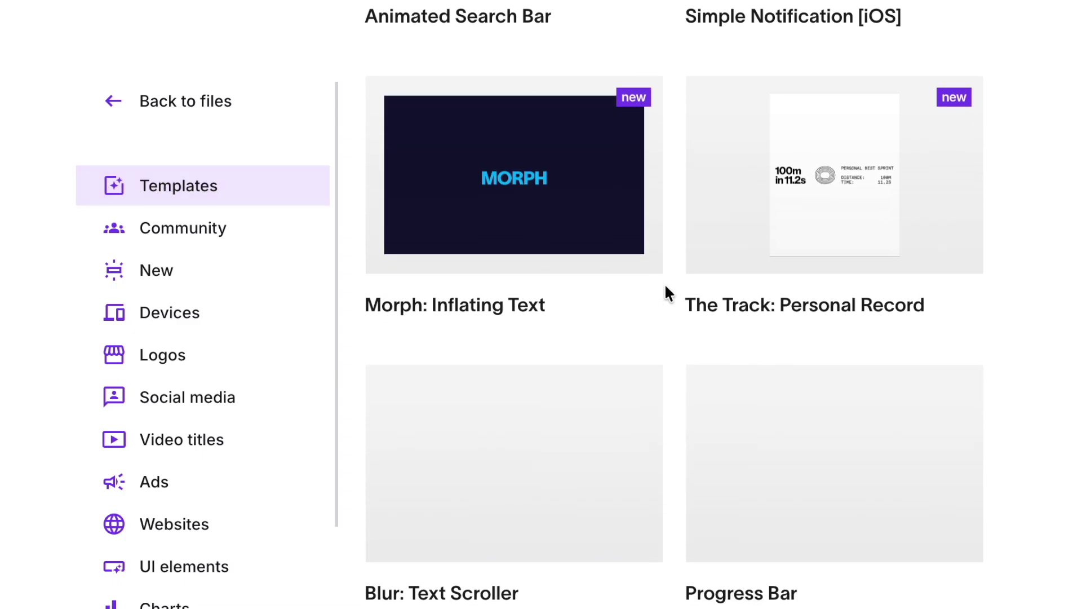
scroll(666, 292, down, 3)
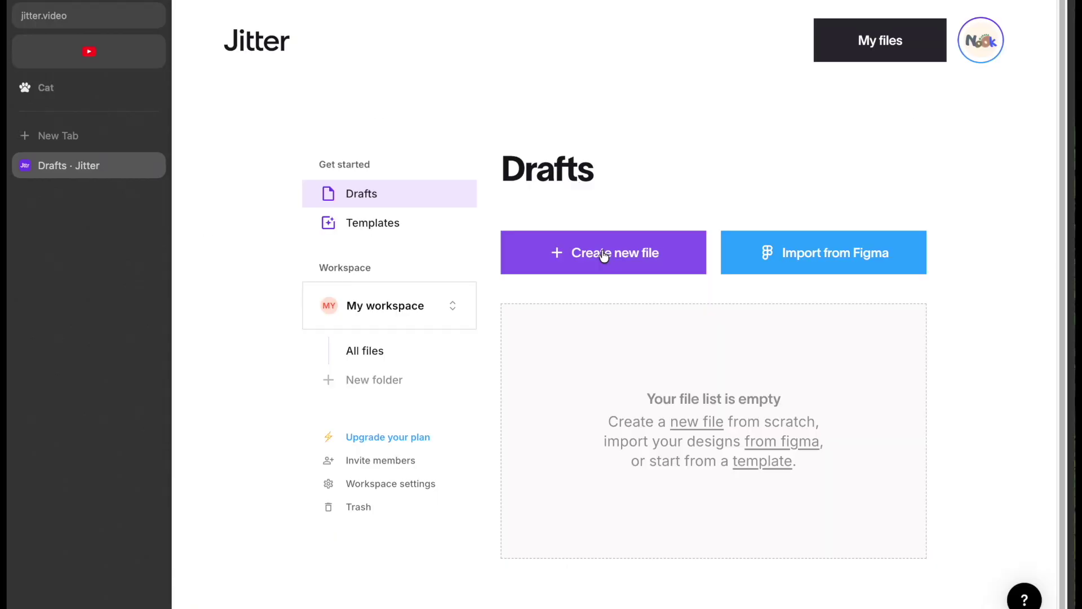
Create a new blank file with a 1920×1080 scene.
click(604, 254)
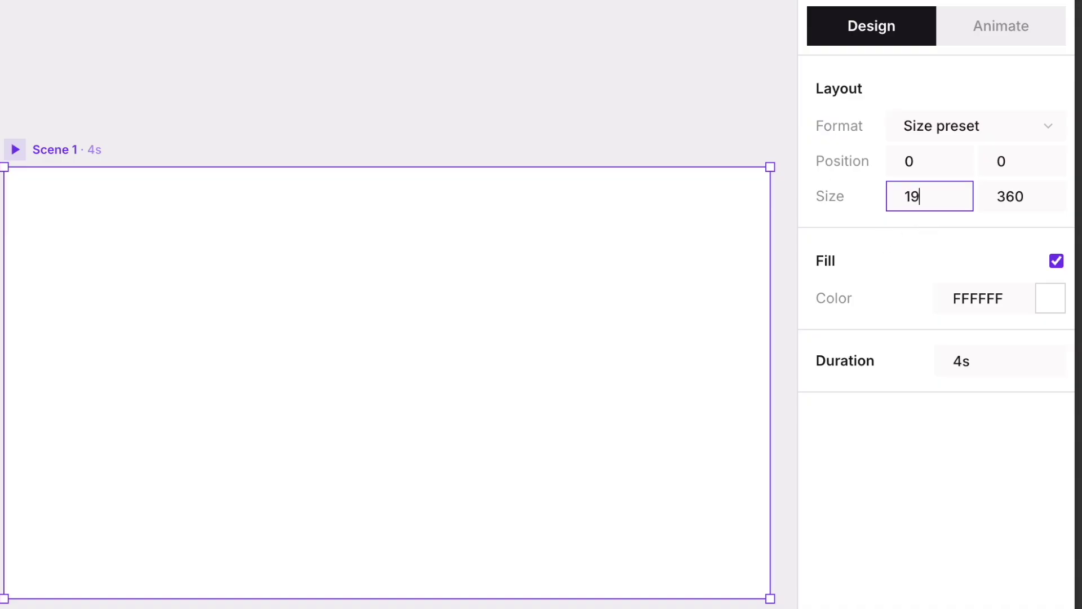
text(20)
key(Tab)
text(1080)
key(Return)
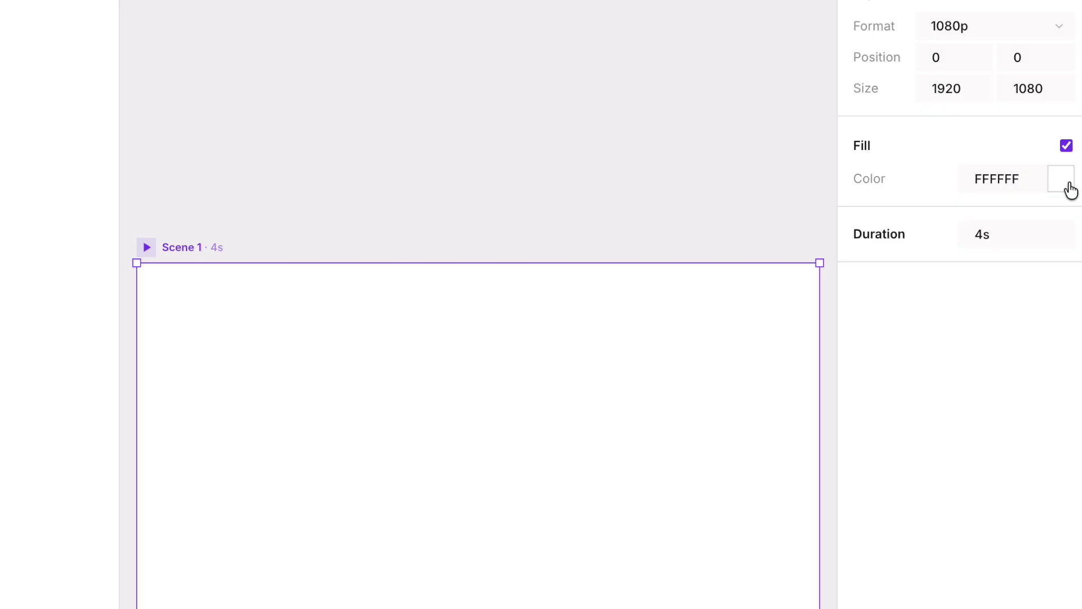
Cover the scene with a dark rectangle and draw a second 1366 × 705 grey rectangle.
click(1012, 226)
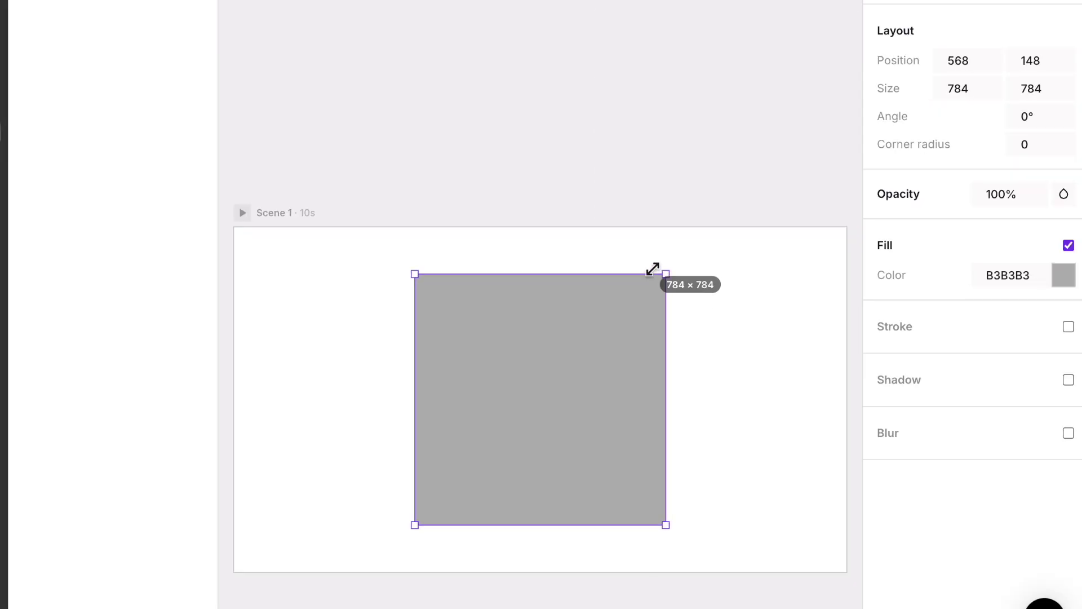
drag(652, 271, 851, 23)
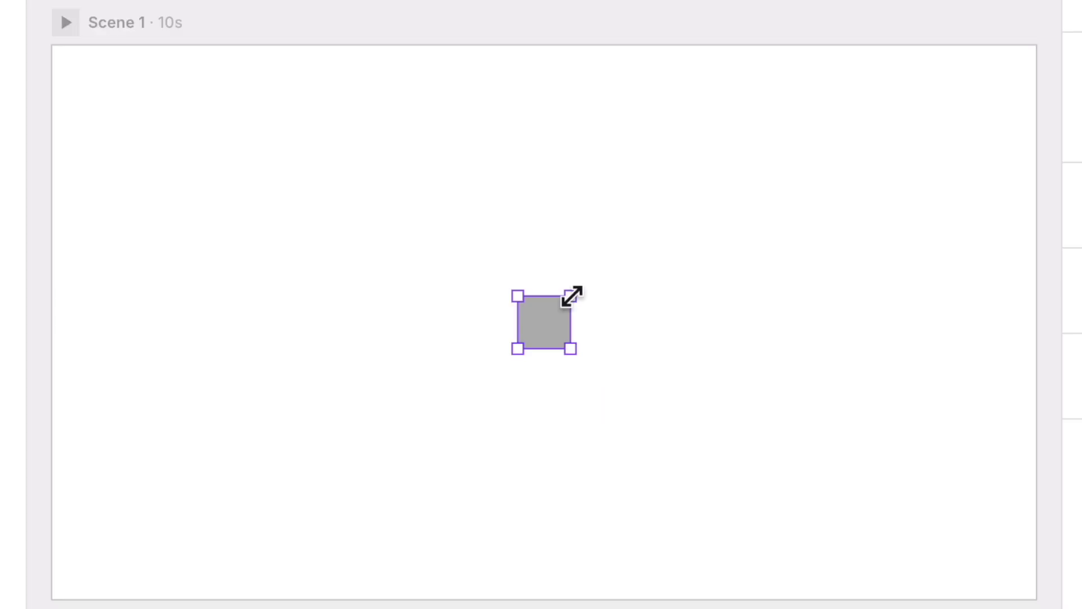
drag(622, 394, 668, 370)
drag(676, 250, 491, 369)
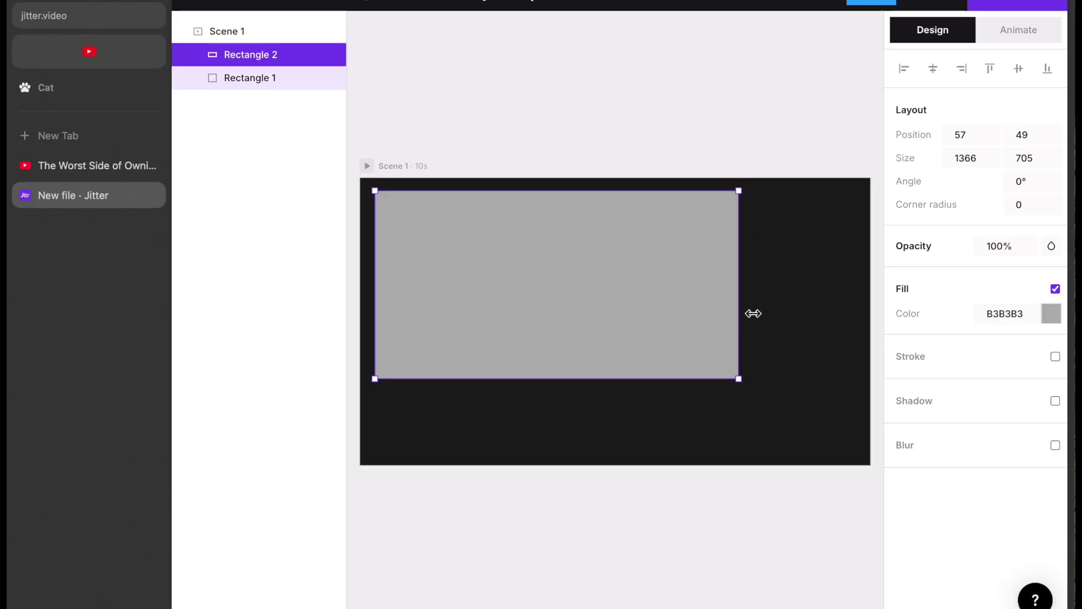
Widen the video rectangle, round its corners and darken its fill to 474747.
drag(737, 306, 842, 310)
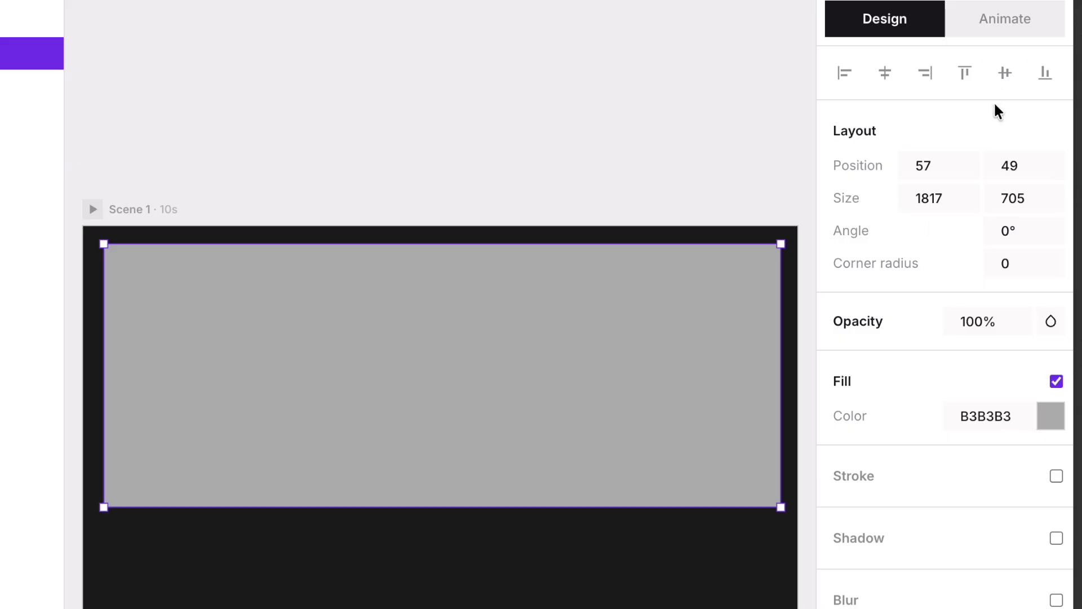
click(1024, 263)
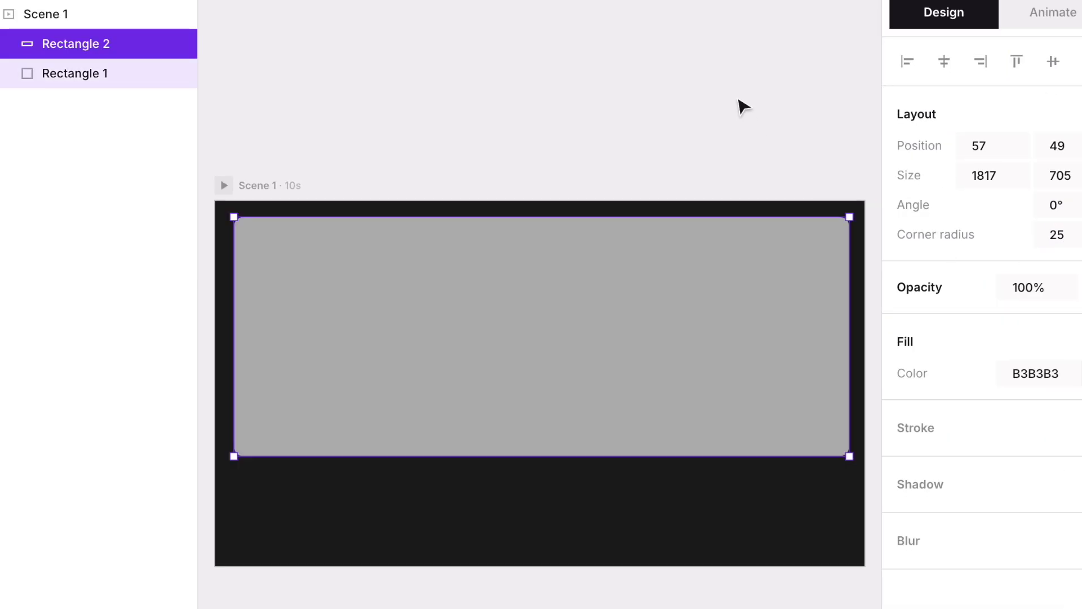
click(492, 316)
click(512, 327)
click(1036, 373)
click(653, 397)
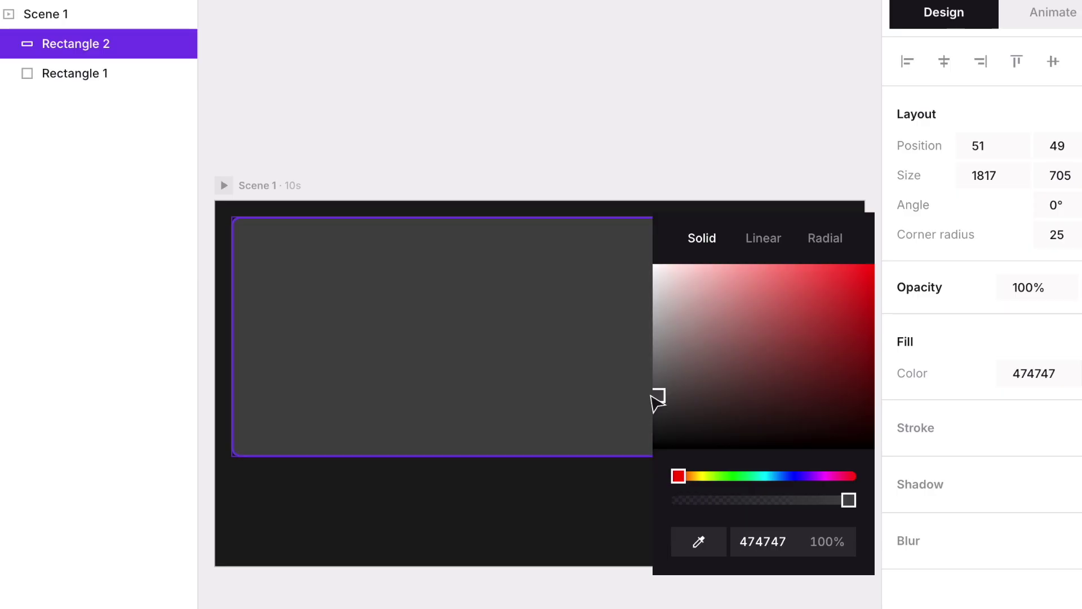
click(548, 273)
click(548, 273)
click(548, 273)
Add a Jitter Video title text layer set in Helvetica.
click(286, 23)
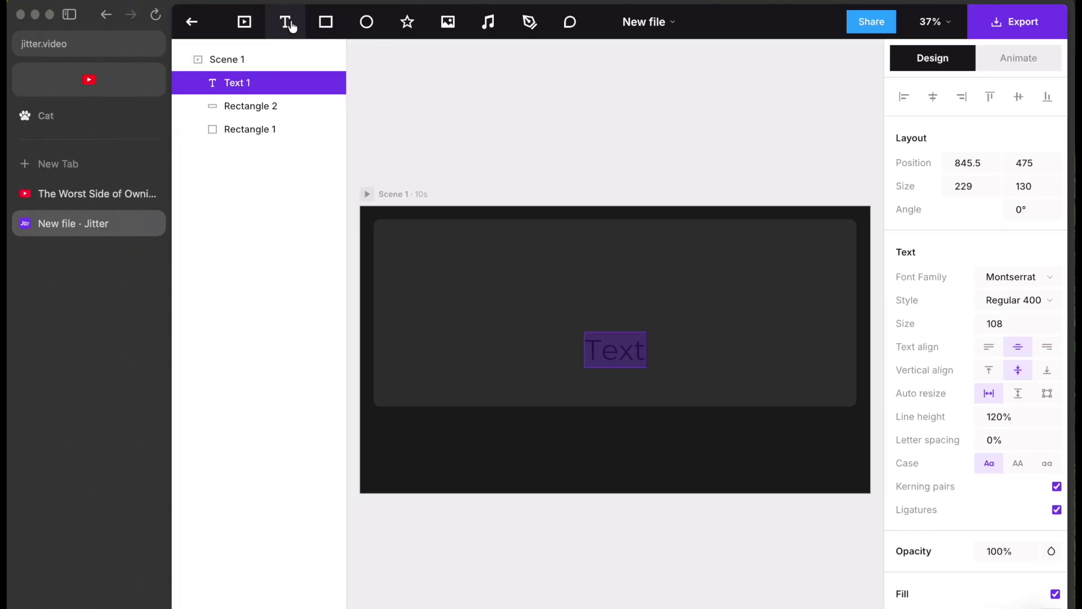
click(1022, 280)
text(helvet)
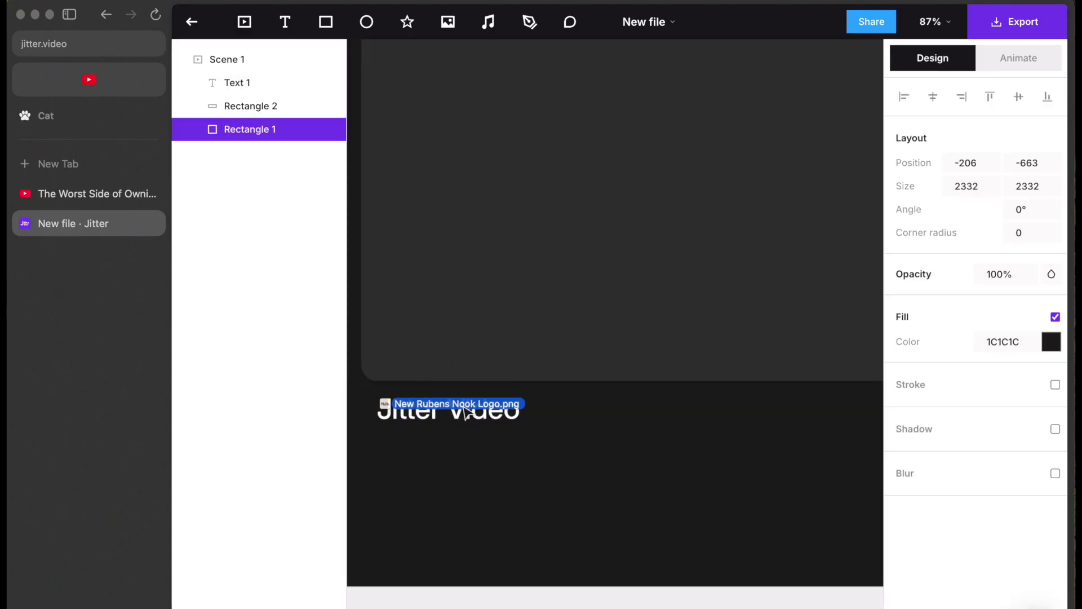
Drop the channel logo image into the scene and shrink it to a small size.
drag(465, 412, 500, 438)
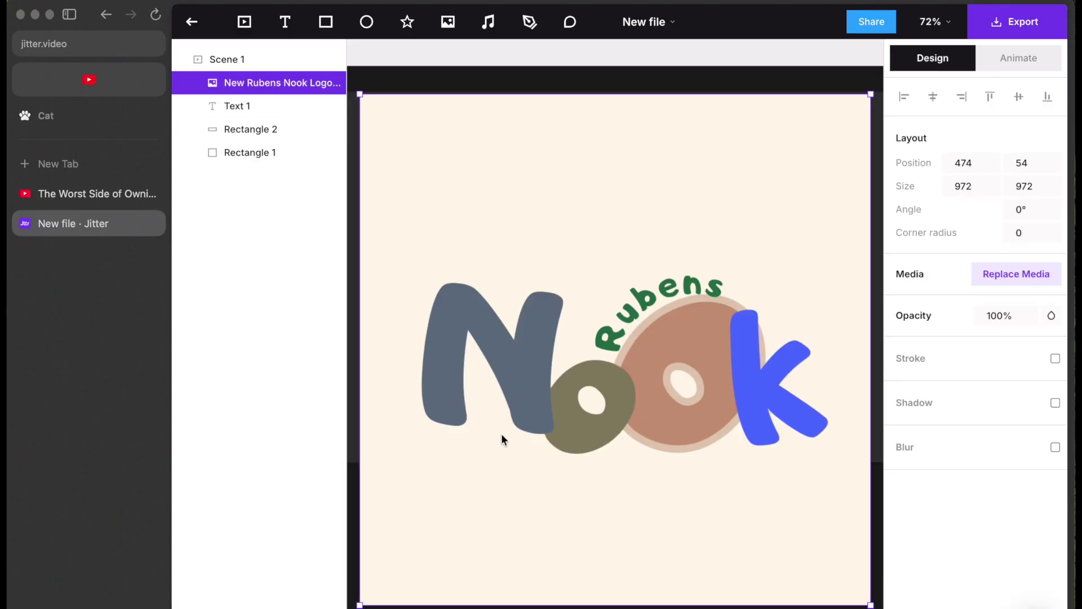
scroll(500, 438, down, 5)
drag(665, 284, 493, 434)
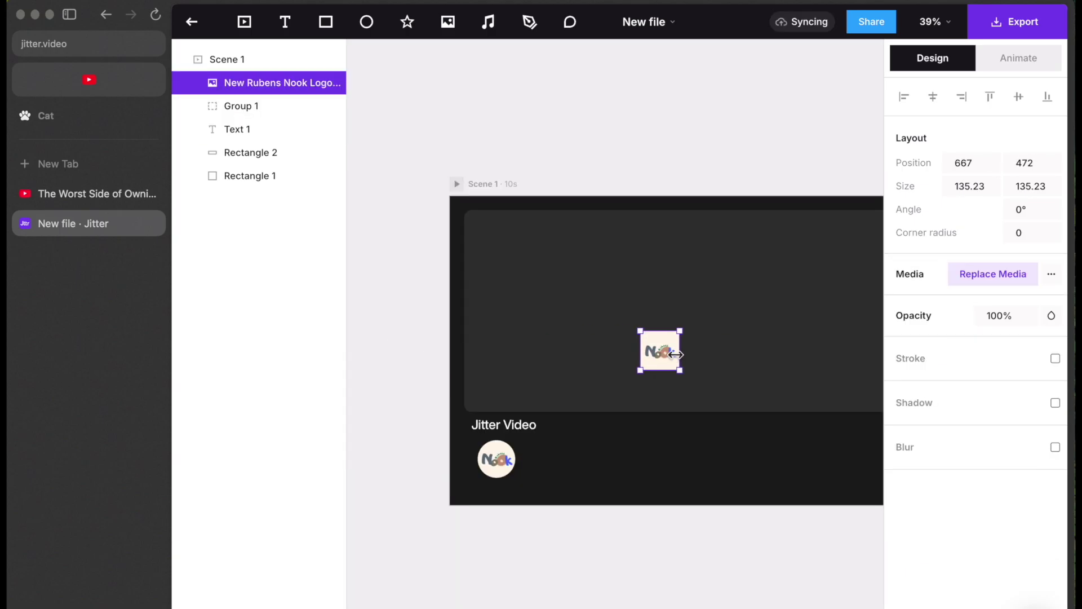
scroll(880, 288, right, 3)
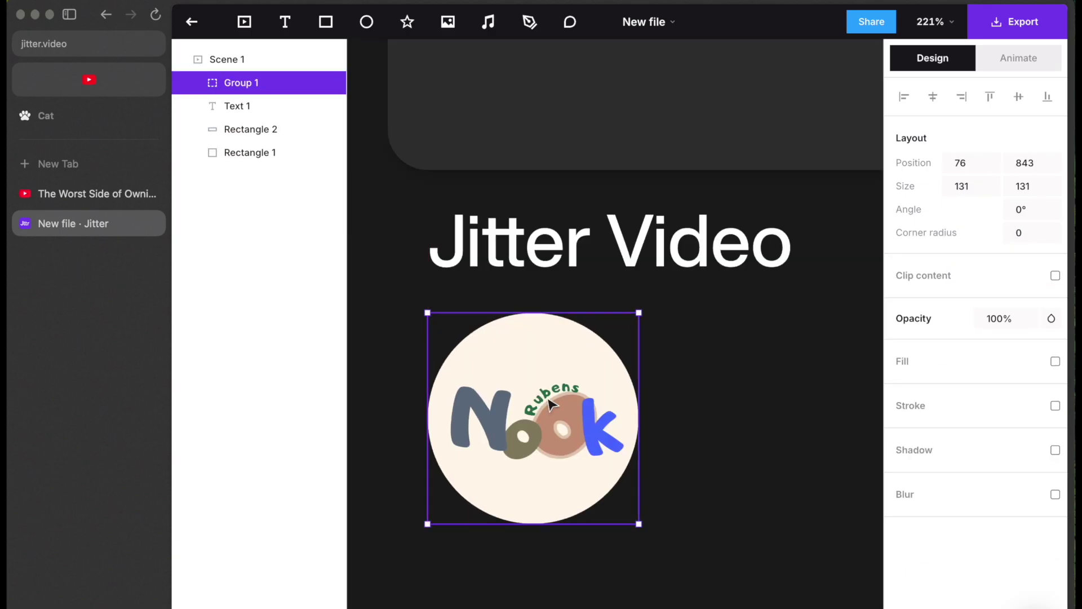
click(722, 403)
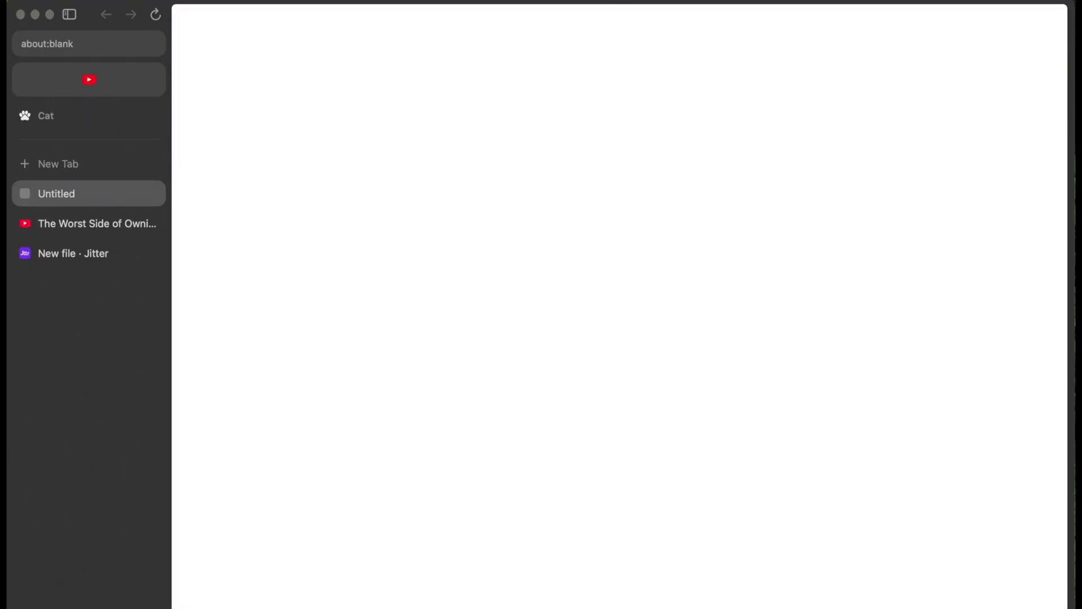
Import the search SVG icon onto the Jitter canvas.
click(93, 259)
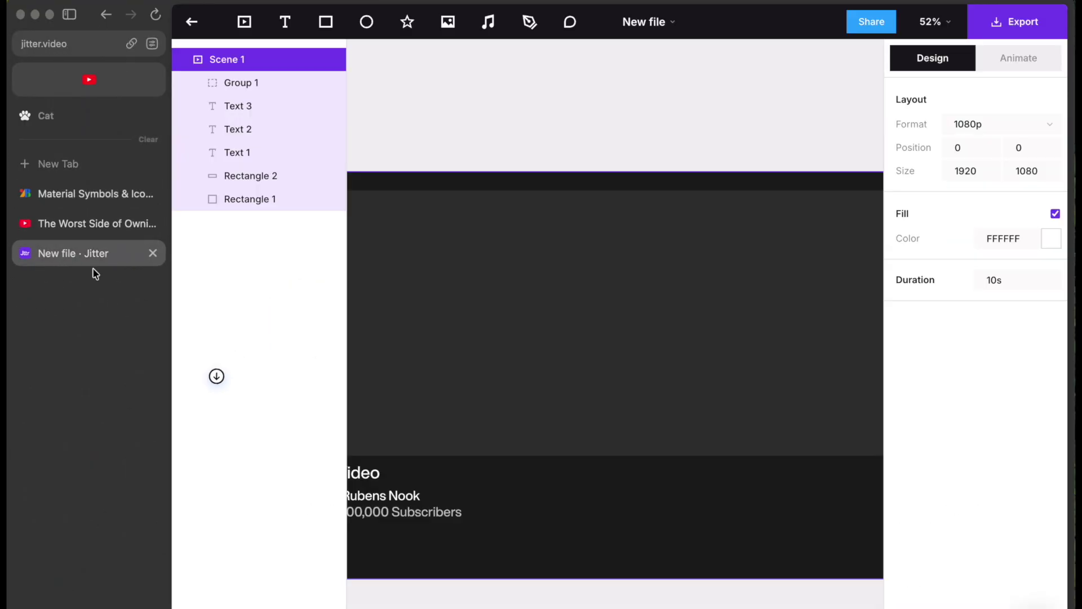
drag(459, 402, 485, 398)
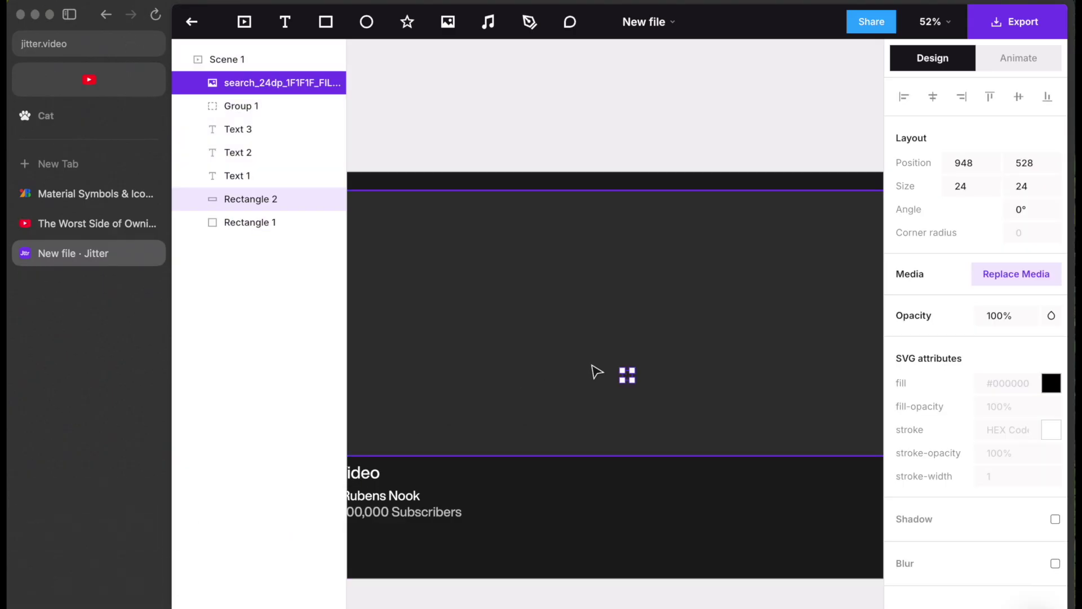
scroll(611, 317, up, 15)
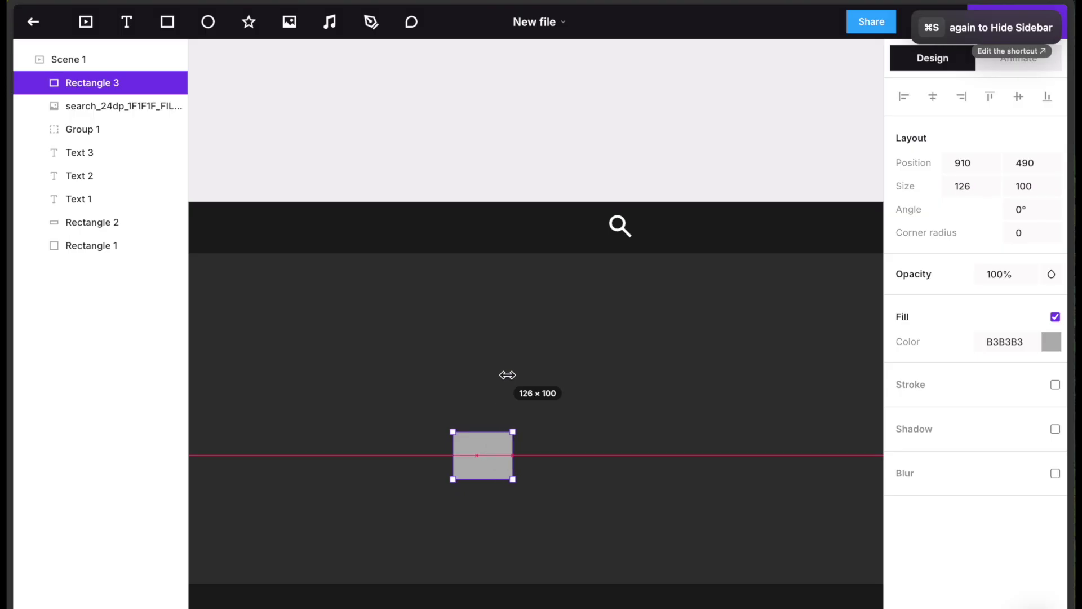
Make a wide top search bar with corner radius 10 and a dark fill.
drag(515, 451, 814, 416)
drag(679, 457, 638, 331)
click(1032, 232)
text(100)
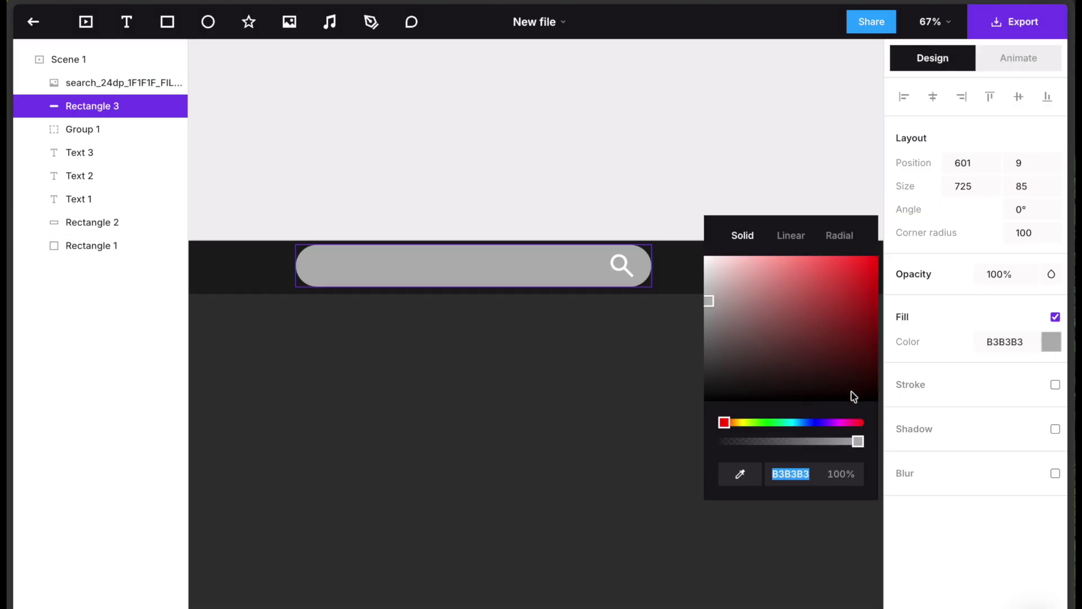
drag(849, 389, 650, 379)
Download Thumb Up and Thumb Down from the 'like' icon results as SVGs, then return to Jitter.
click(96, 188)
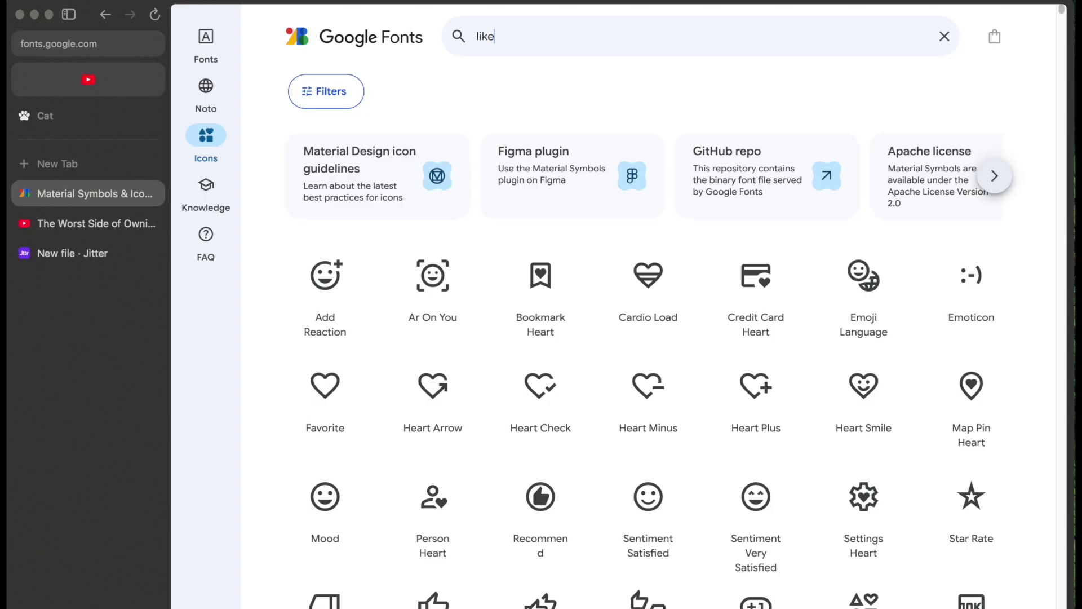
scroll(334, 358, down, 2)
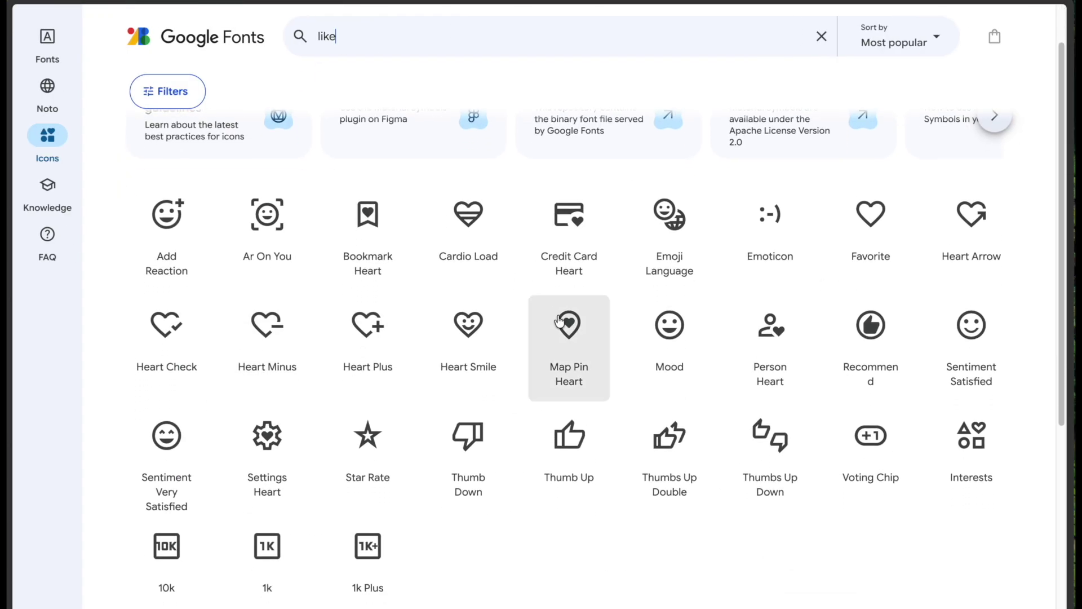
click(570, 376)
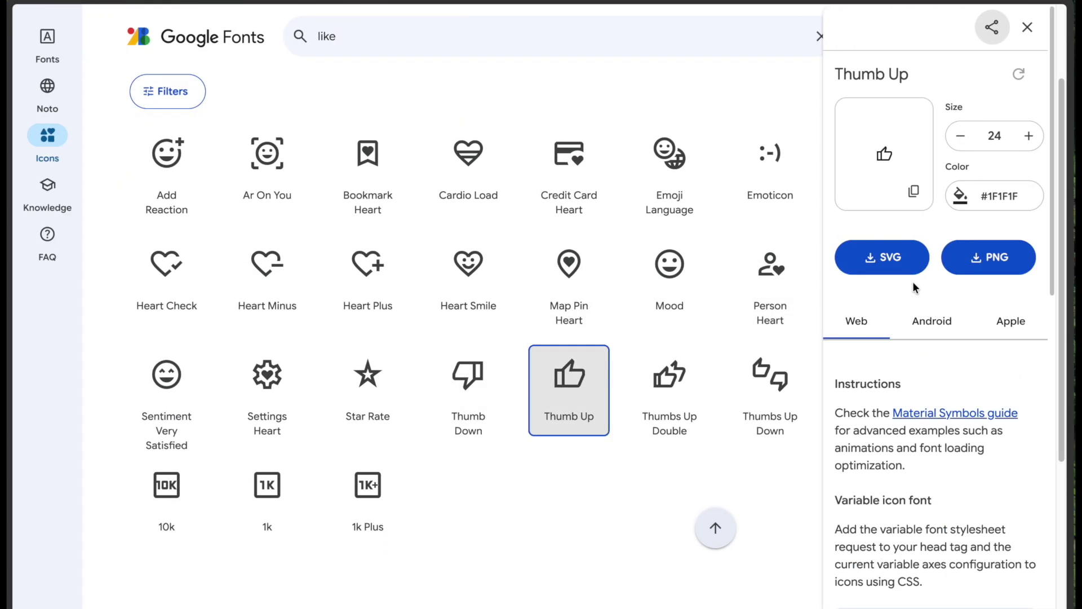
click(899, 260)
click(468, 383)
click(894, 275)
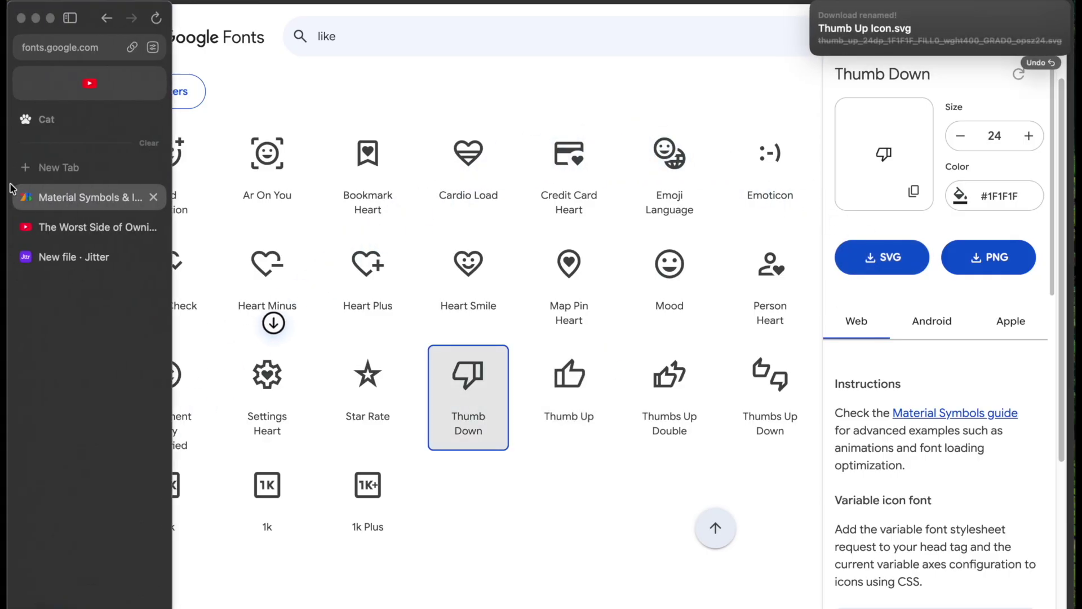
click(76, 256)
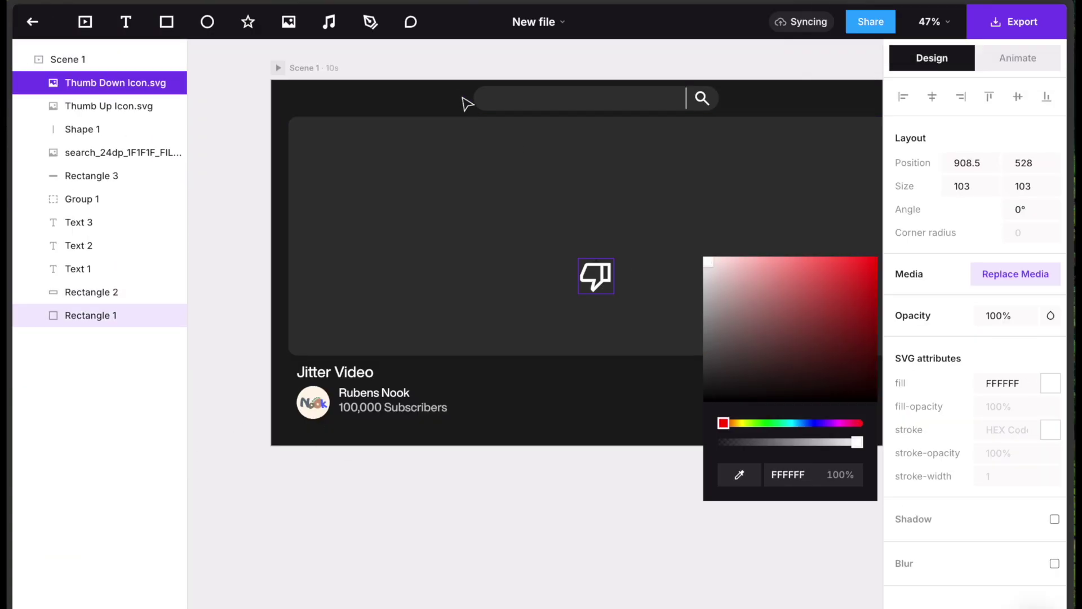
click(565, 278)
Paste a copy of the search bar shape and draw a divider line inside the like pill.
click(595, 285)
key(ctrl+v)
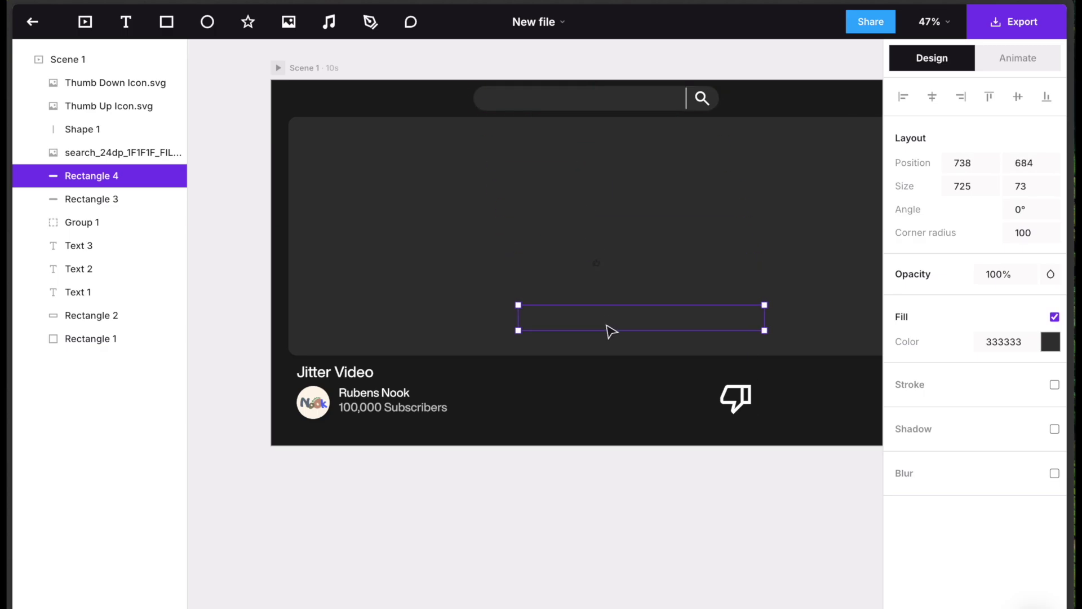
click(736, 399)
scroll(735, 438, up, 5)
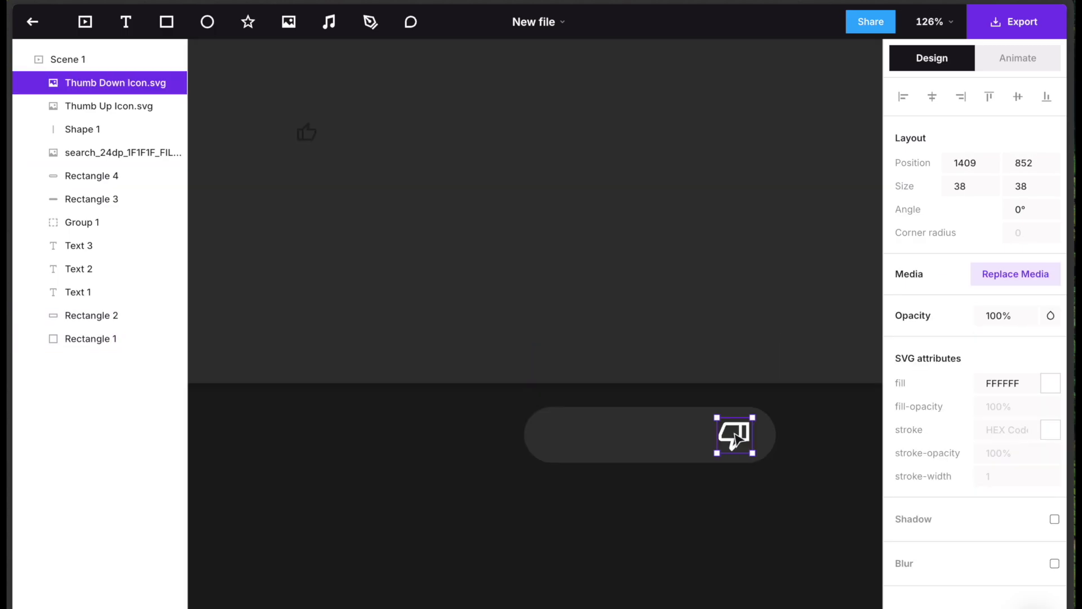
click(559, 287)
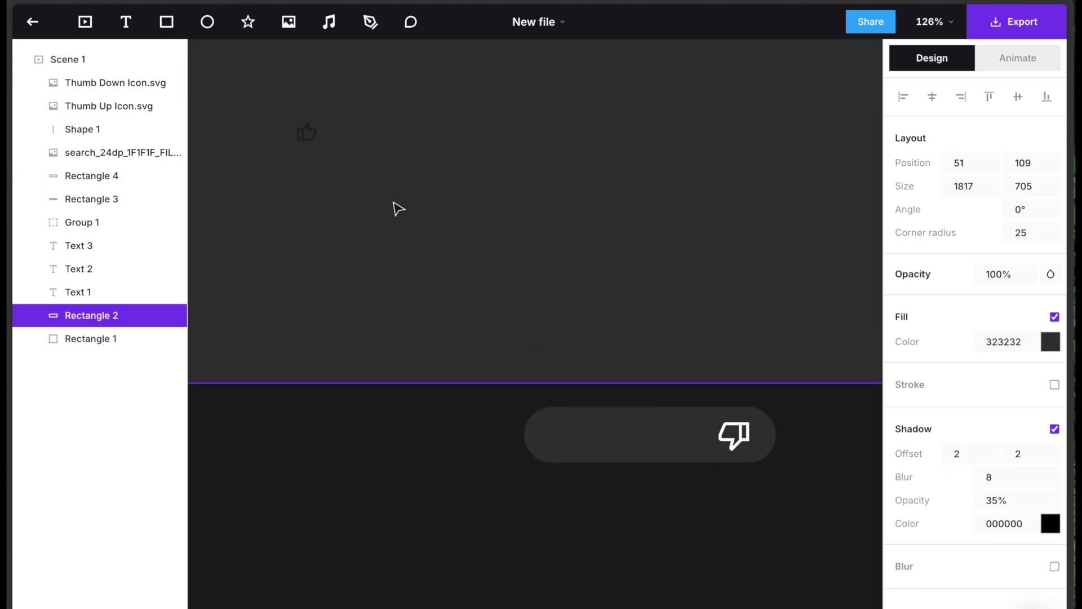
click(370, 23)
drag(717, 418, 682, 418)
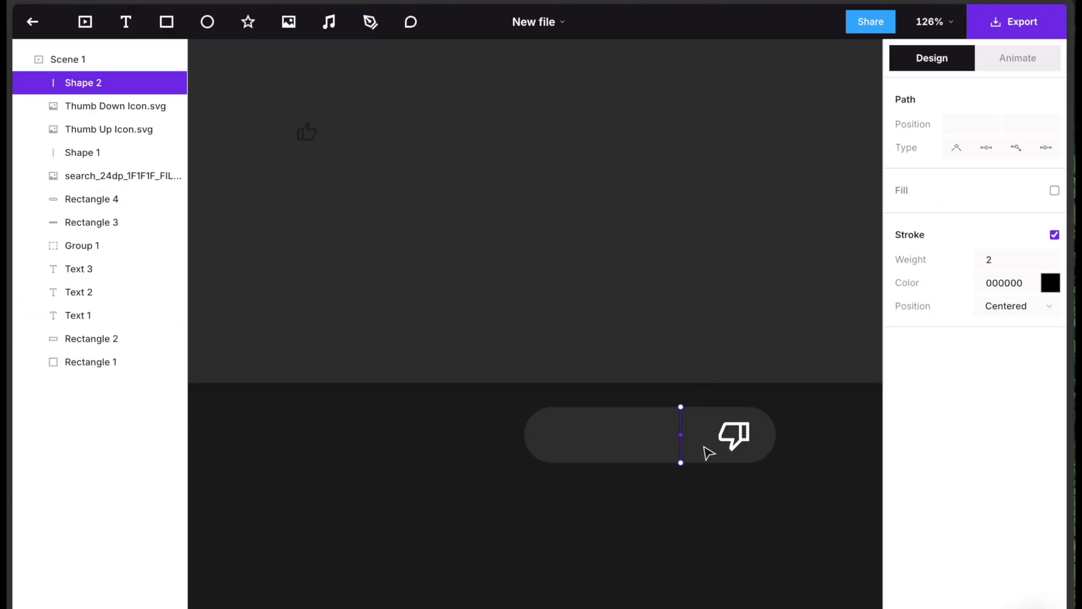
key(shift+2)
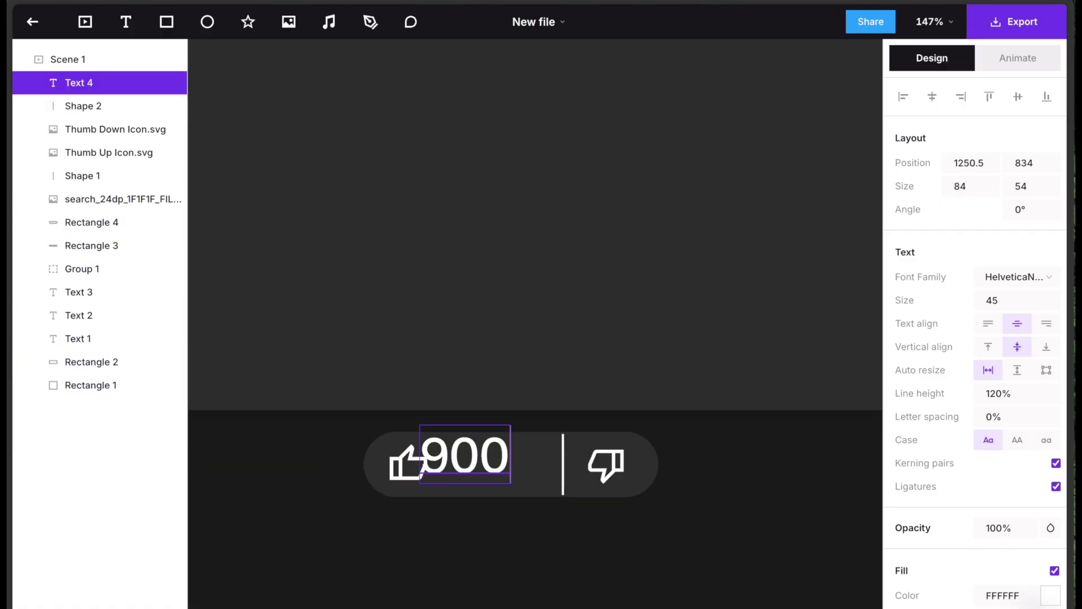
key(shift+2)
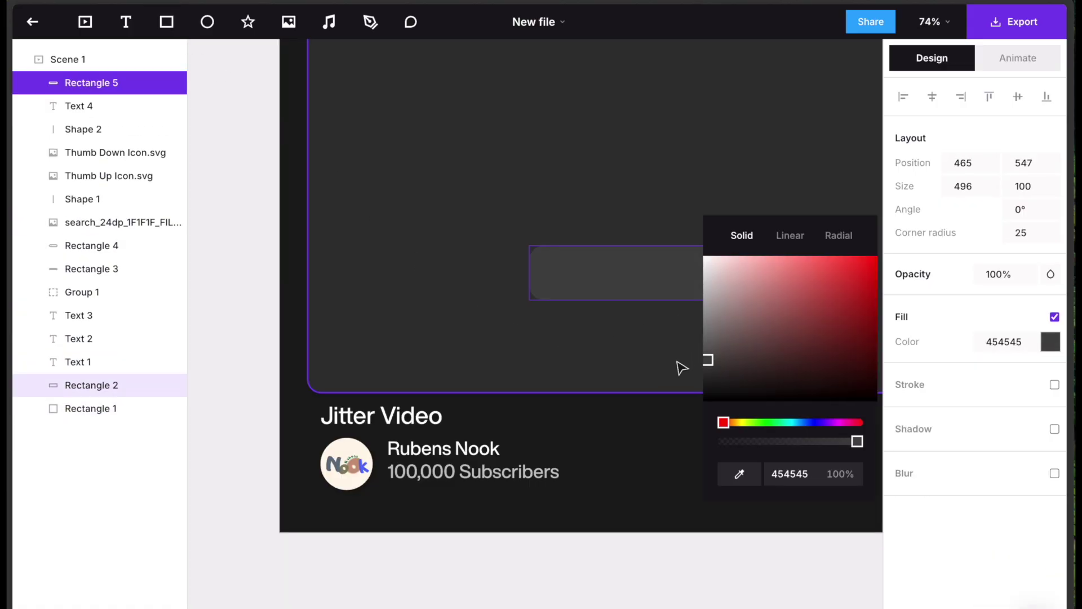
Fill the button rectangle with 282828 and add a centred 'Subscribe' label copied from the title.
drag(682, 367, 671, 377)
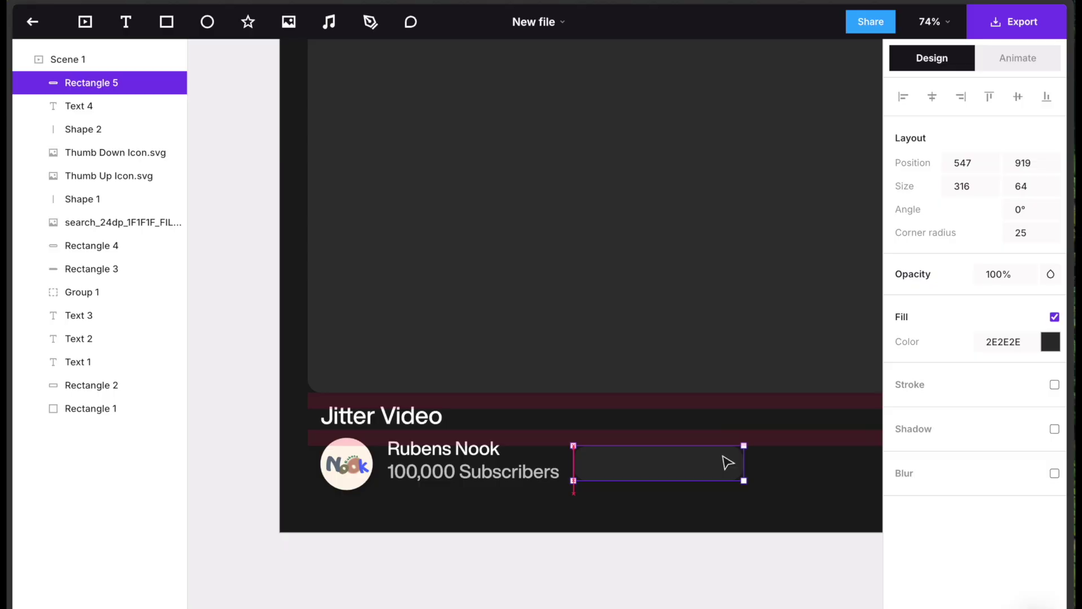
drag(724, 459, 729, 459)
click(415, 423)
key(ctrl+d)
drag(414, 422, 662, 459)
key(ctrl+shift+bracketright)
double_click(662, 459)
text(Subscribe)
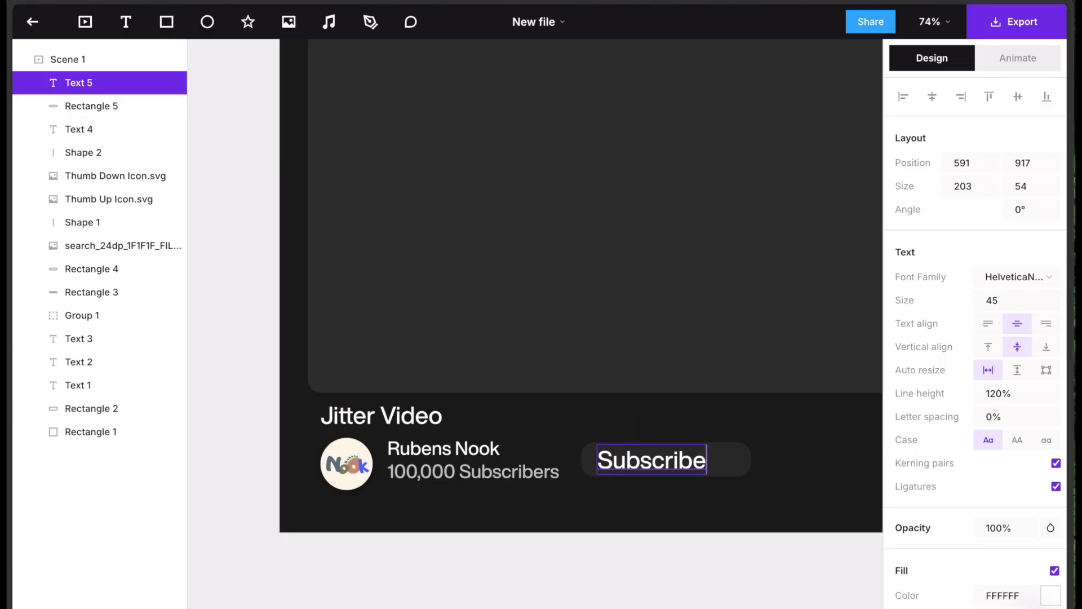
click(623, 493)
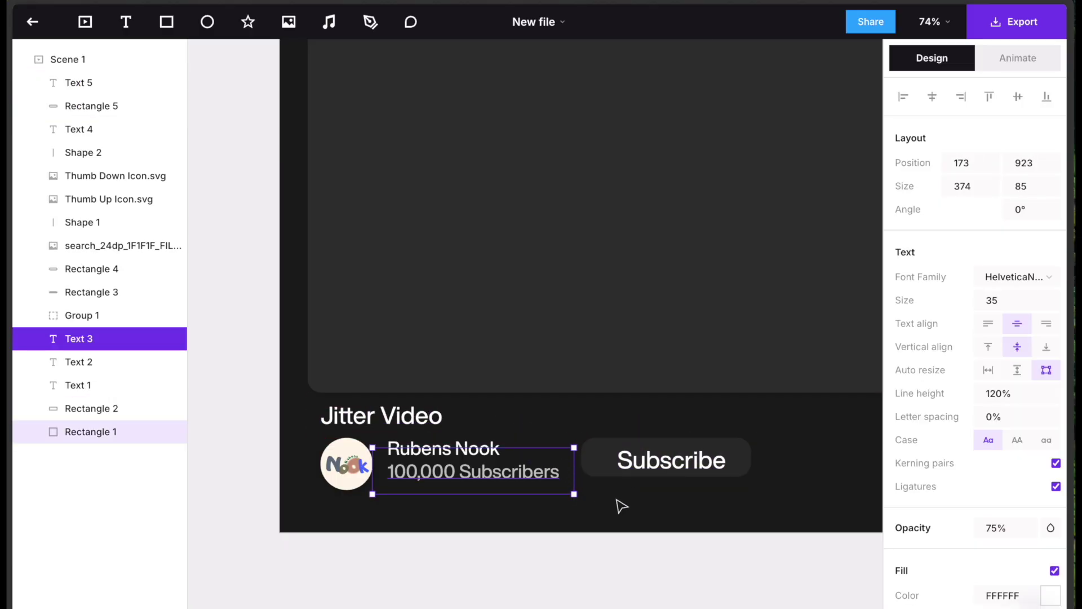
scroll(620, 502, up, 5)
drag(693, 427, 694, 414)
click(774, 432)
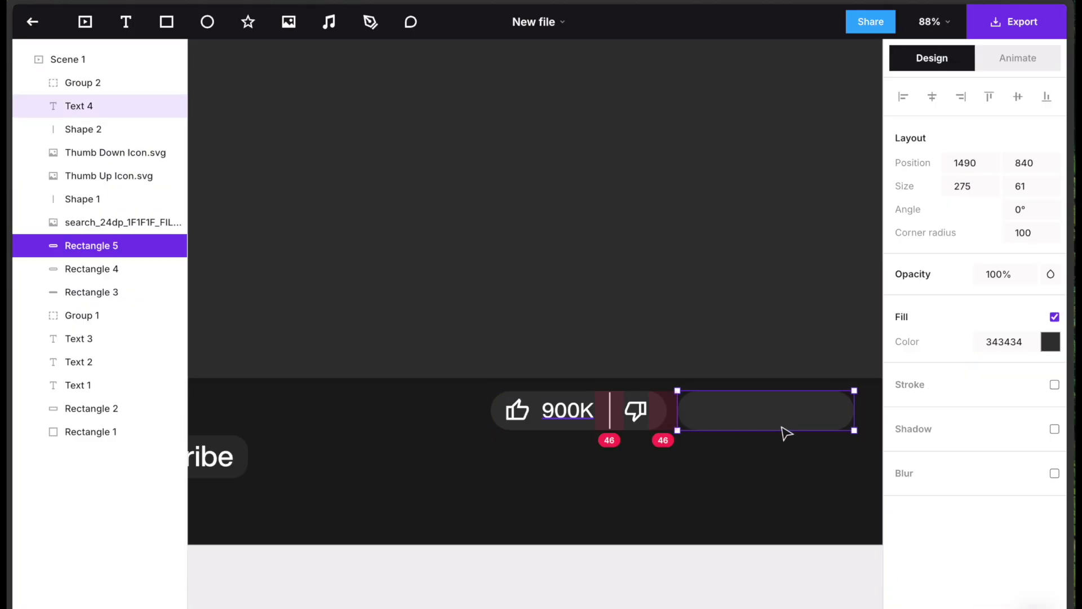
Add the 'share' icon from Google Fonts and a 'Share' label to the empty pill.
scroll(772, 458, right, 3)
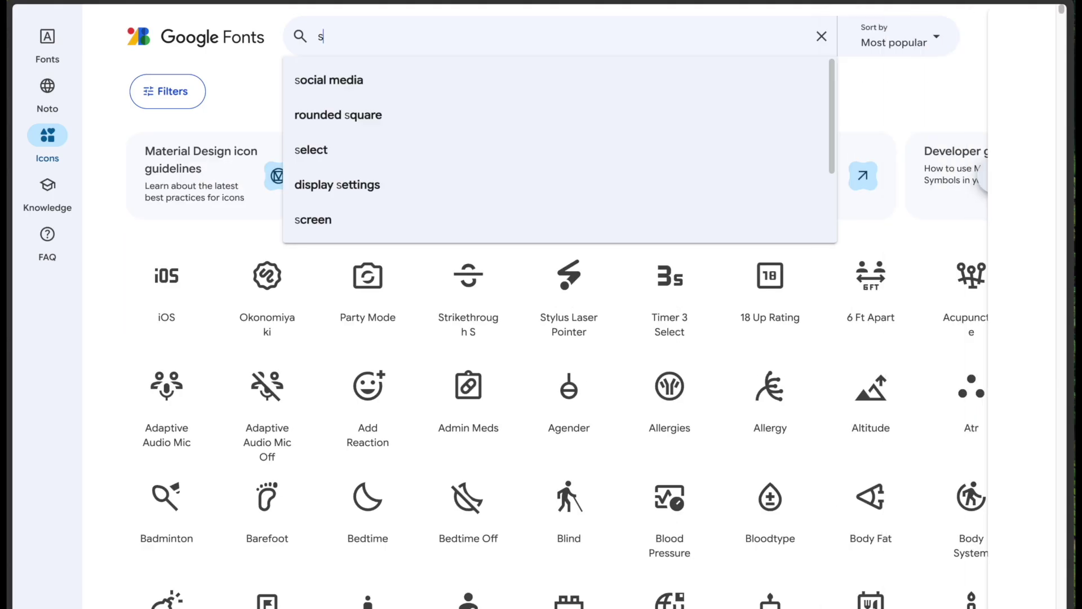
text(hare)
click(166, 276)
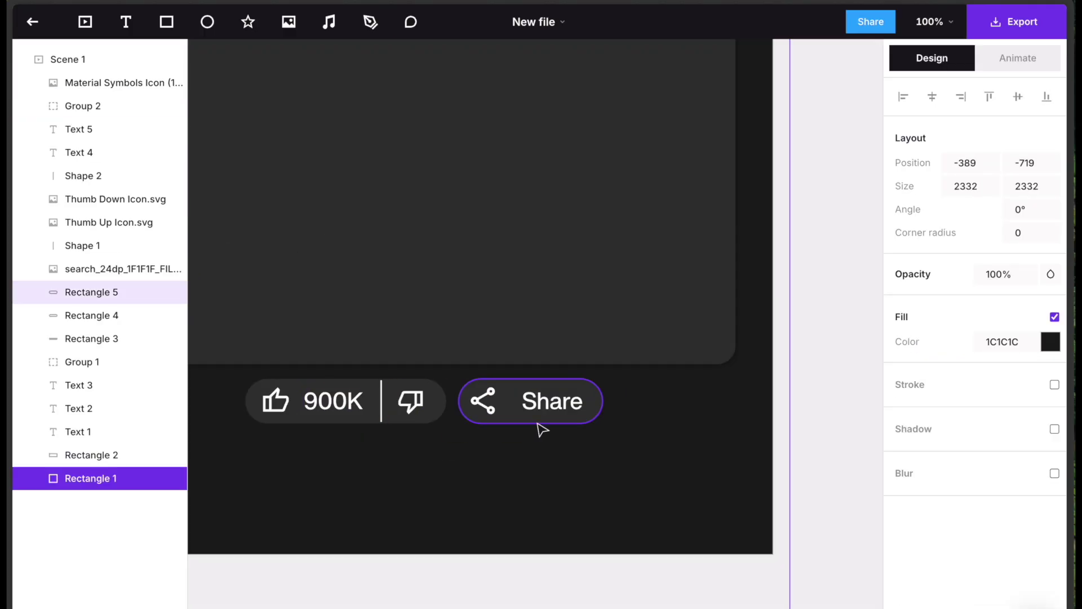
scroll(544, 430, up, 5)
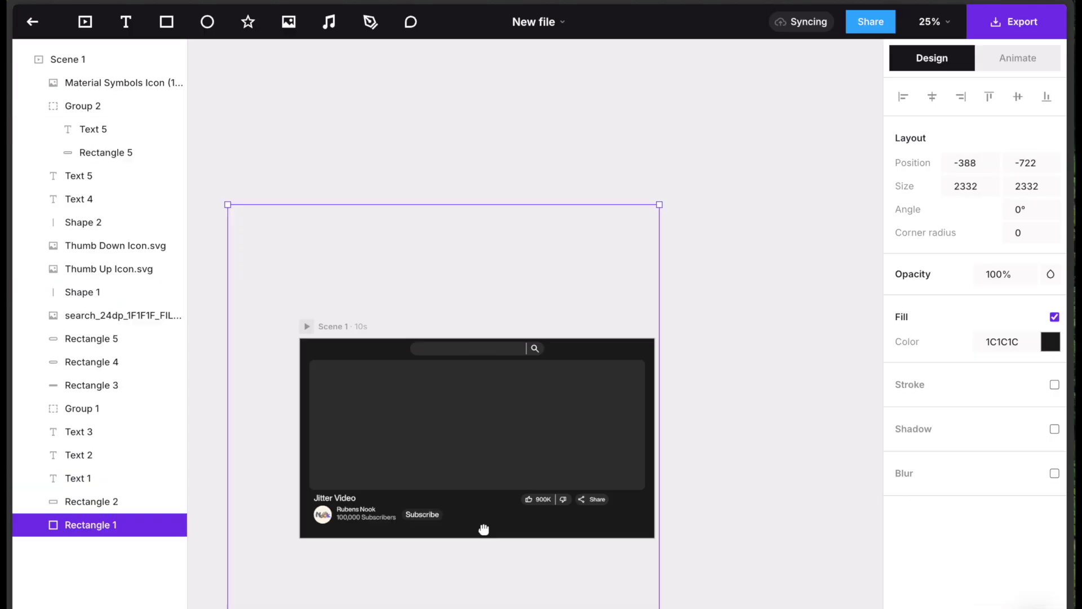
click(369, 486)
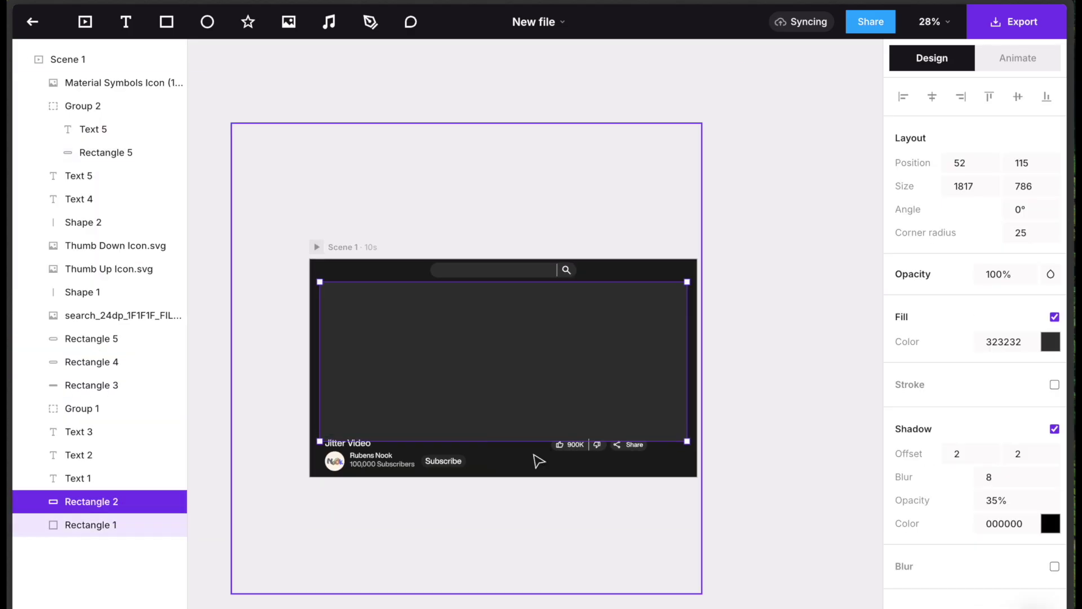
Shrink the masked avatar group to 59×59 and move it to the top-right corner.
drag(750, 441, 303, 478)
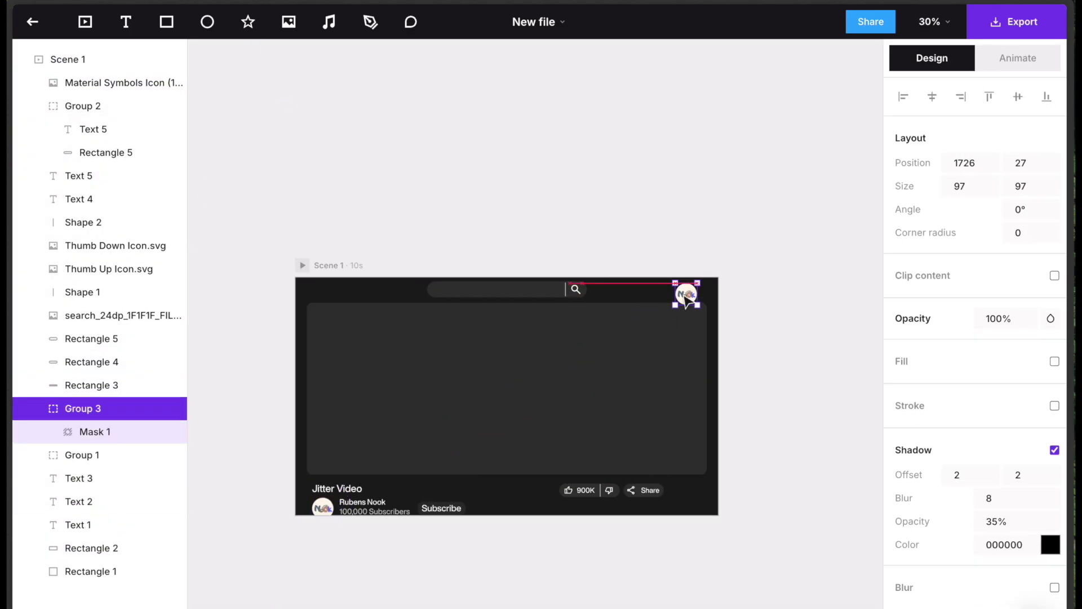
scroll(685, 300, up, 10)
drag(649, 403, 679, 339)
Move a search bar copy to the top bar's right and size its 'Create' label.
click(790, 323)
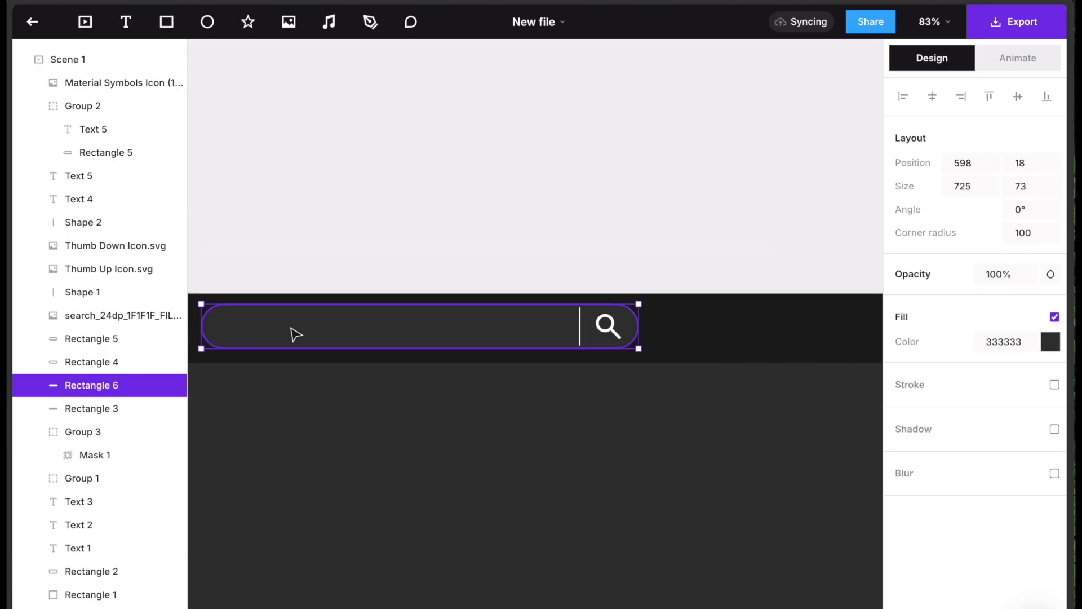
drag(298, 335, 608, 343)
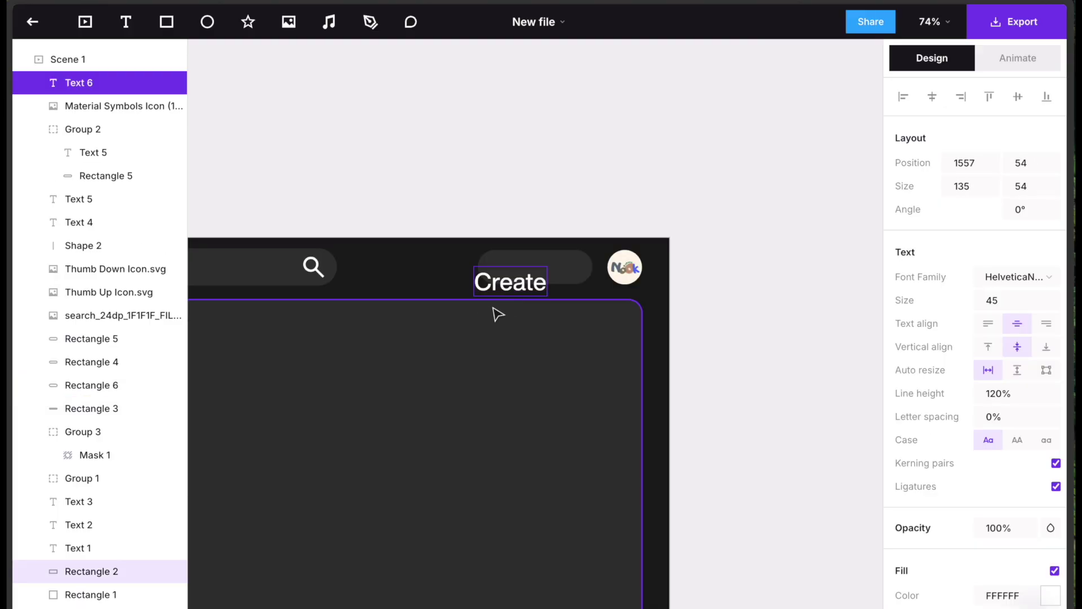
scroll(495, 314, up, 5)
click(1008, 300)
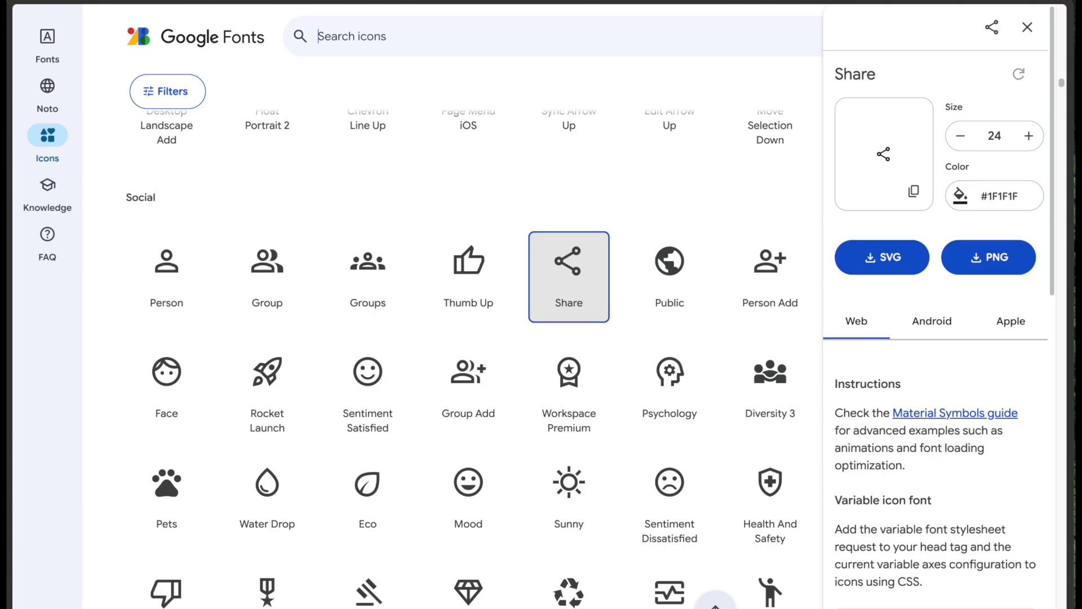
Place the Notifications Unread bell icon on a 333333 circle in the top bar.
text(notification)
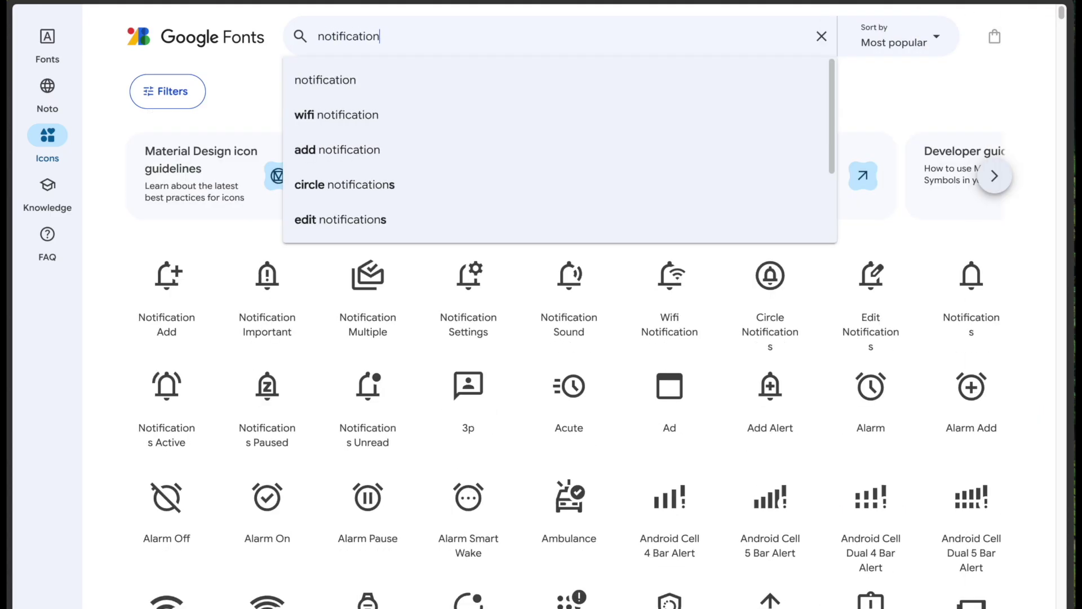
click(370, 406)
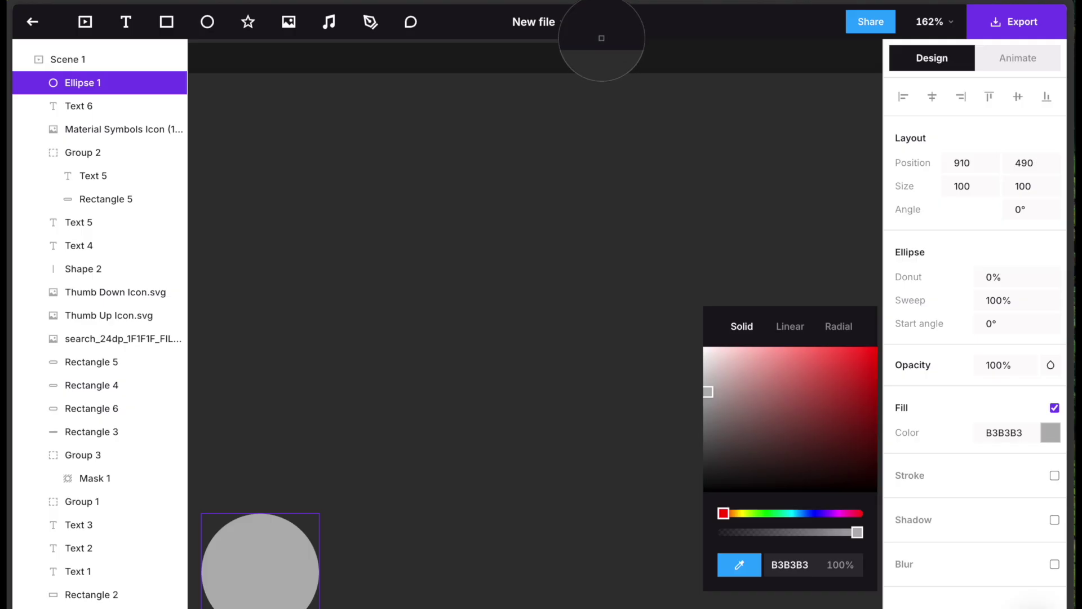
click(601, 37)
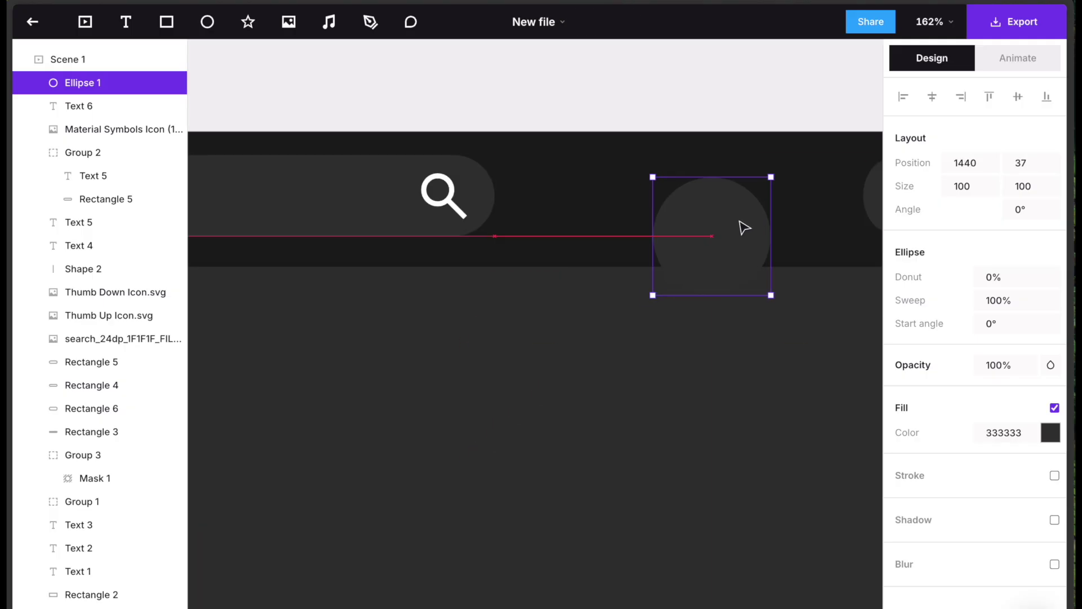
drag(742, 225, 640, 285)
key(ctrl+v)
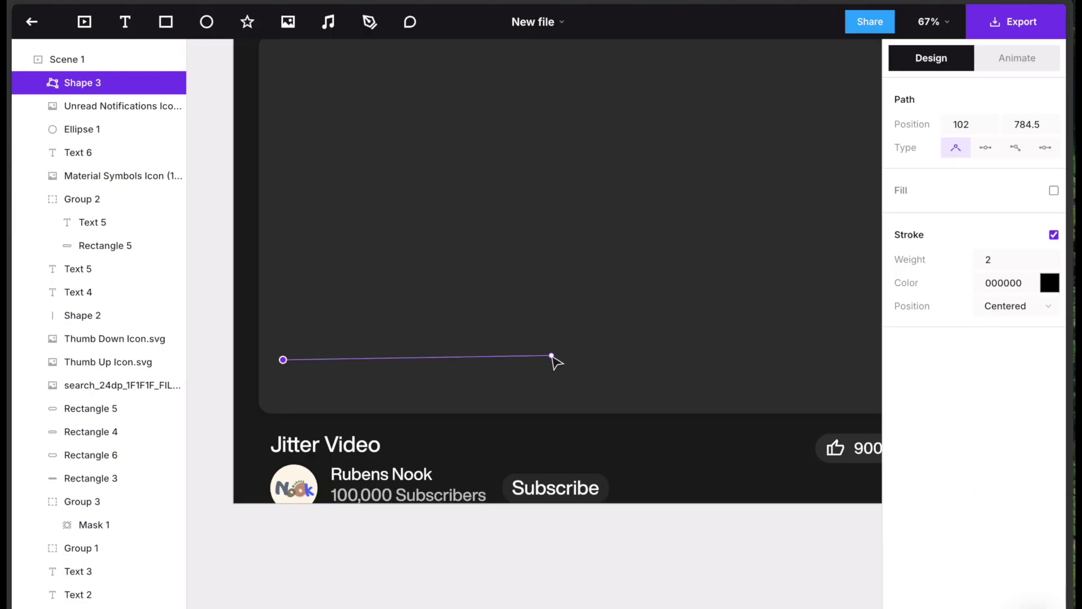
scroll(554, 359, down, 5)
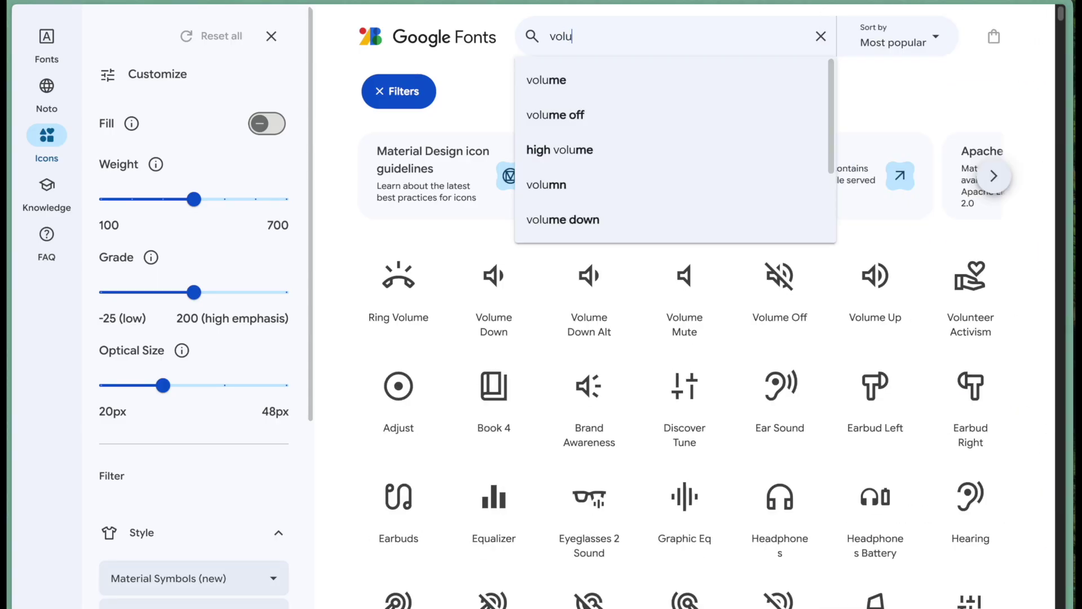
Enlarge the white play icon and place it at the player's bottom-left.
text(me)
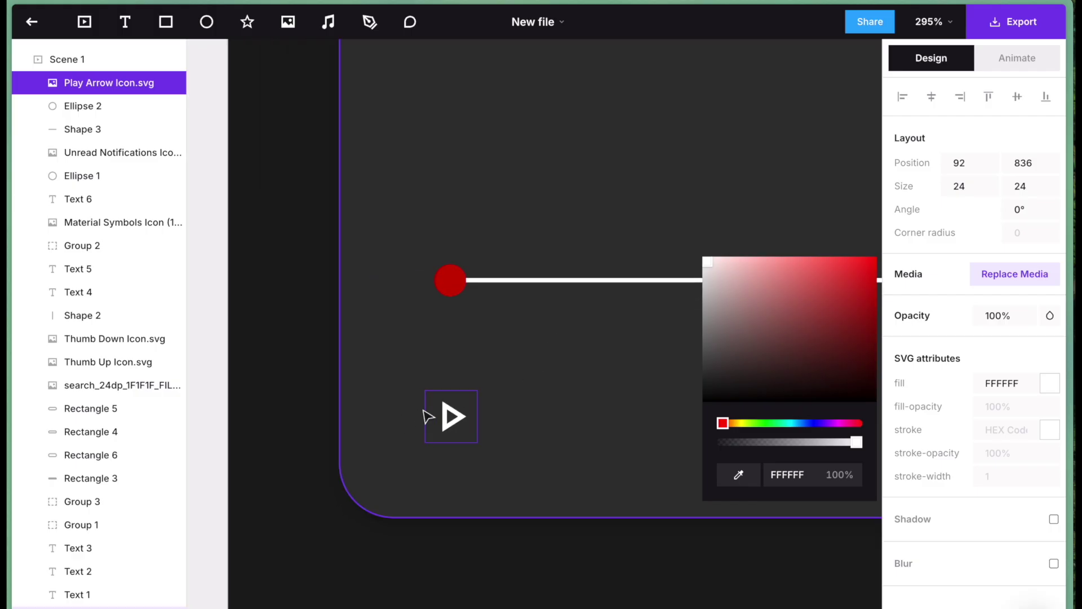
click(461, 402)
drag(477, 389, 544, 346)
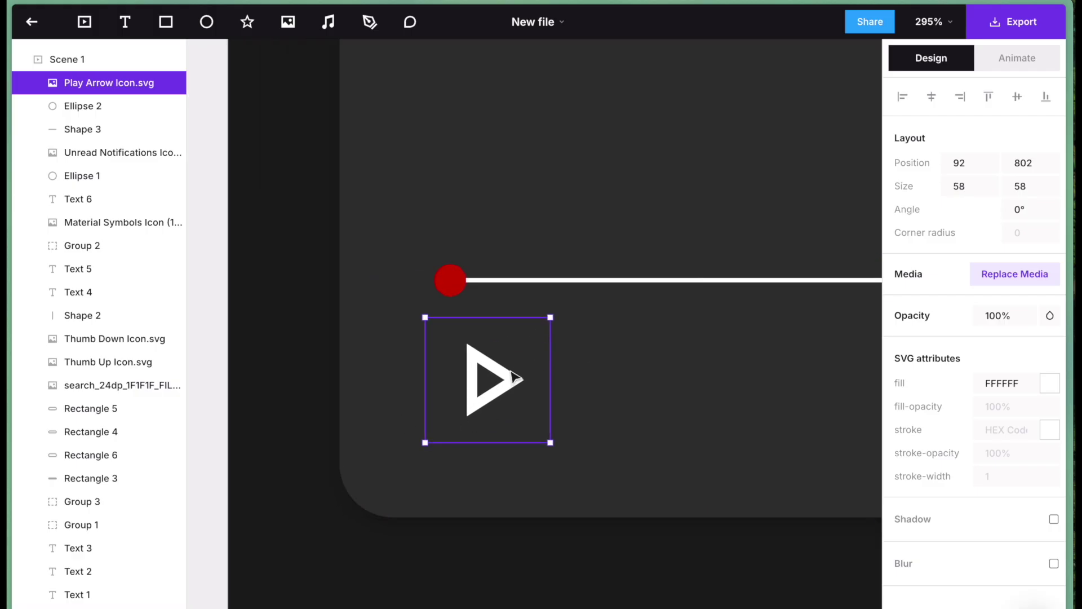
drag(511, 381, 475, 406)
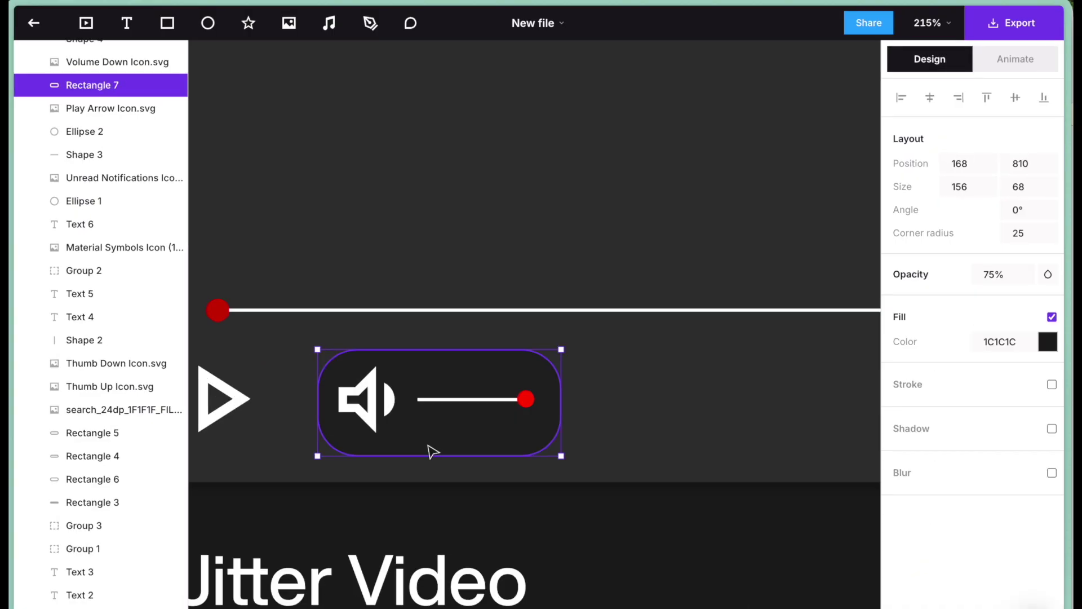
Make the volume pill slightly taller and duplicate it to the right.
drag(414, 347, 411, 342)
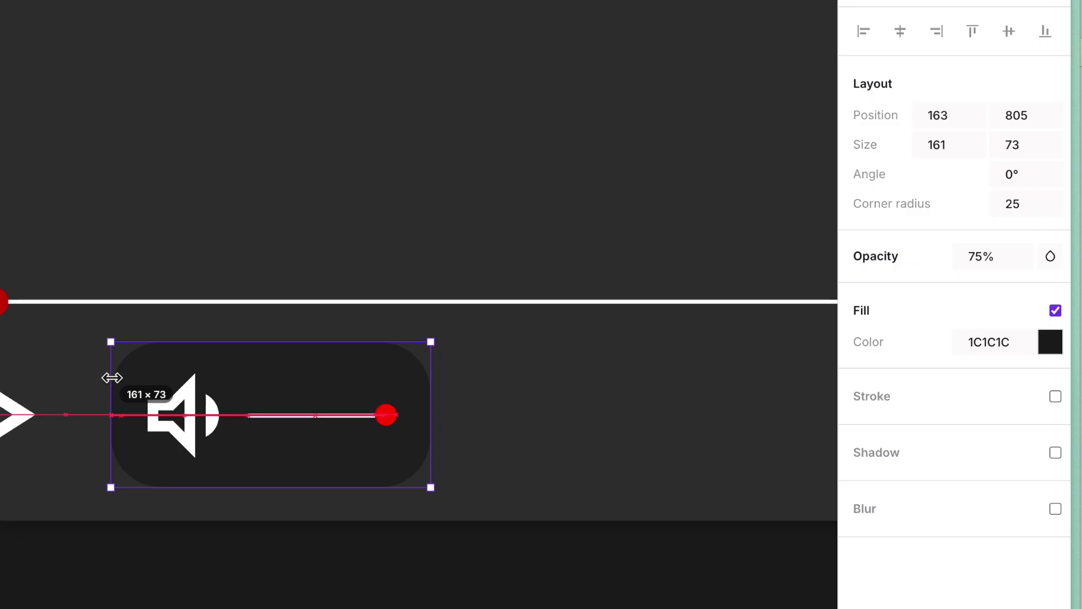
key(ctrl+d)
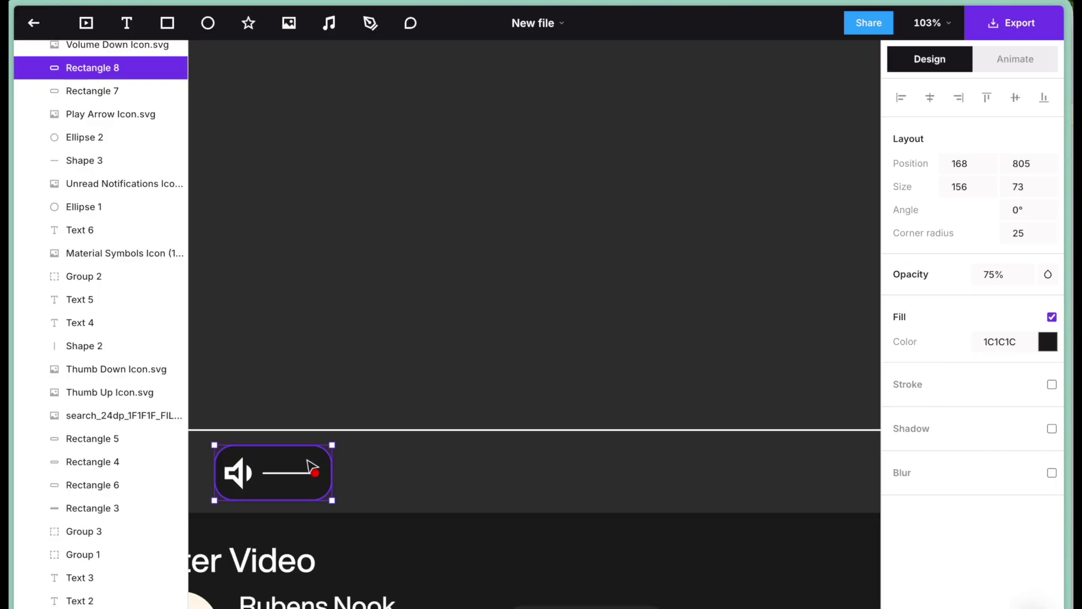
drag(162, 492, 334, 492)
Duplicate the title text onto the control bar for the '0:00 / 3:23' time label.
click(254, 560)
scroll(534, 237, left, 2)
key(ctrl+d)
drag(286, 561, 507, 459)
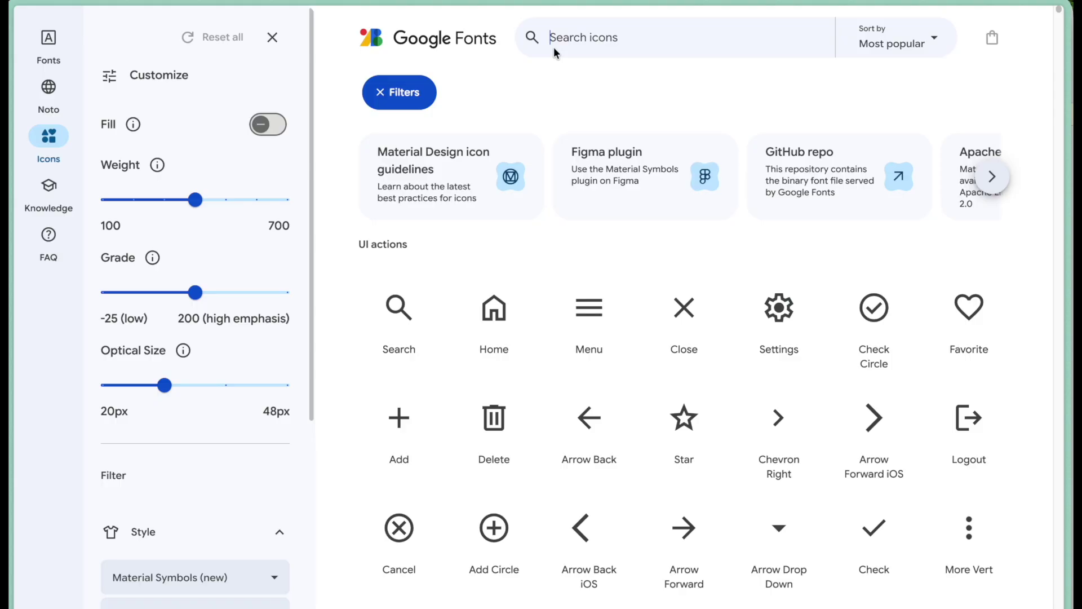
Add the Subtitles icon and align it with the other controls.
text(Subtitle)
text(settings)
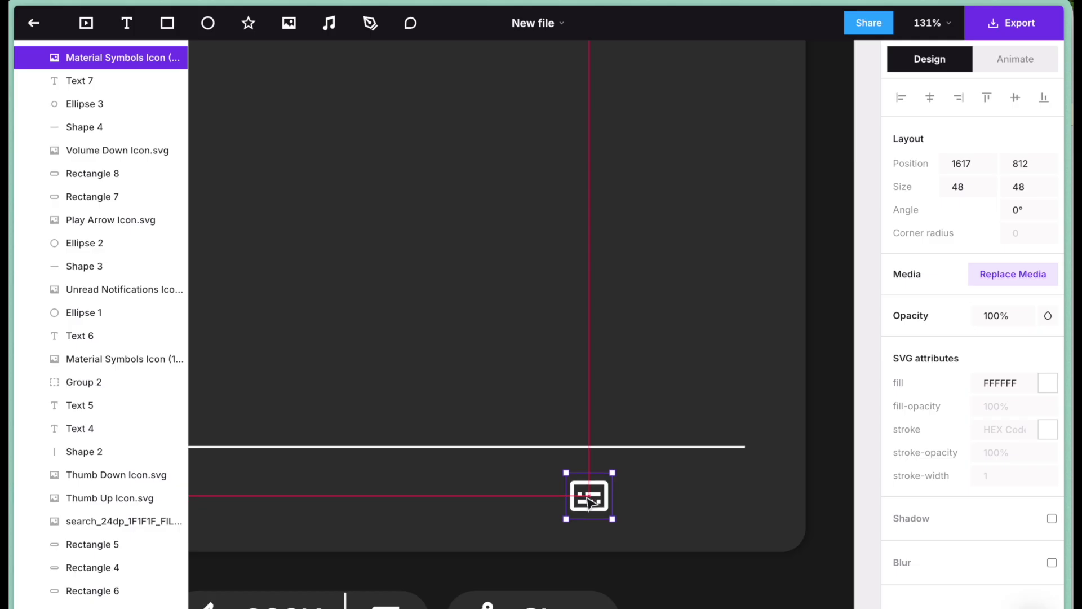
drag(590, 497, 590, 503)
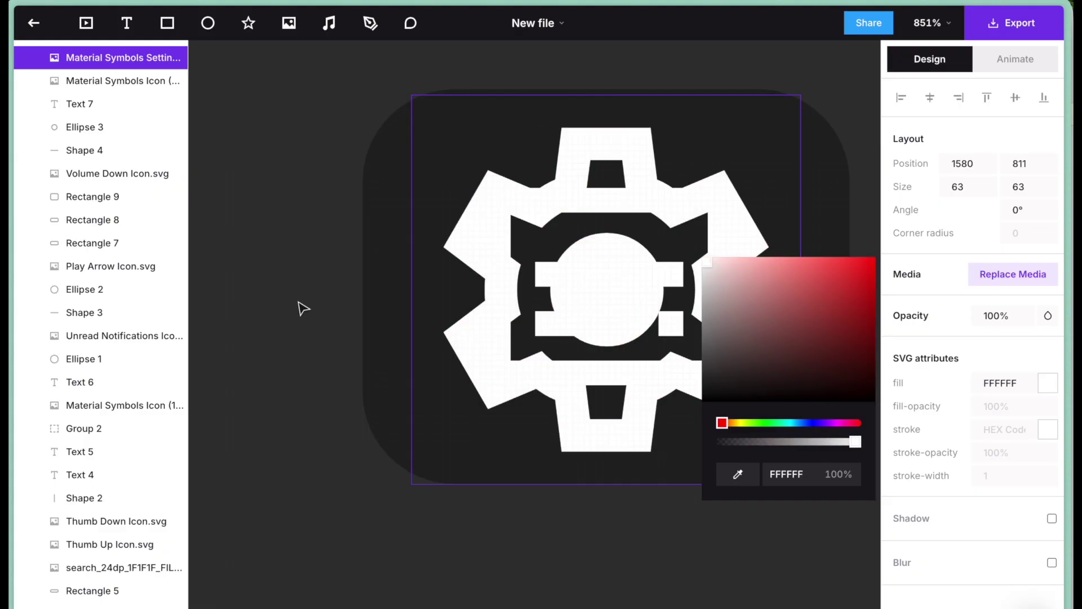
scroll(293, 307, down, 3)
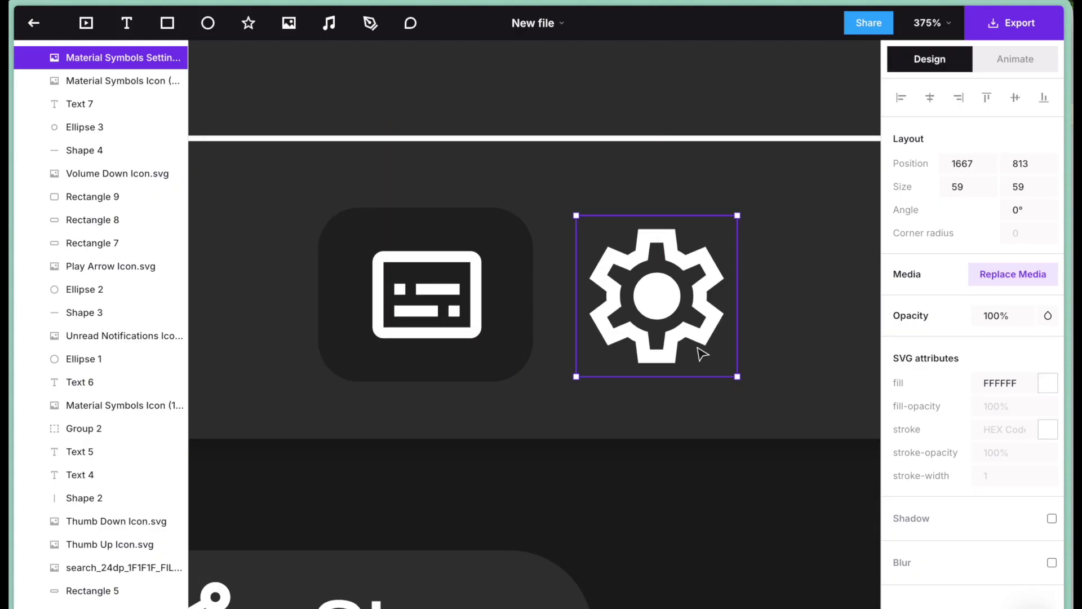
Turn a copy of the button background into an FF0000 badge under the white HD icon.
click(513, 367)
key(ctrl+d)
drag(513, 367, 763, 338)
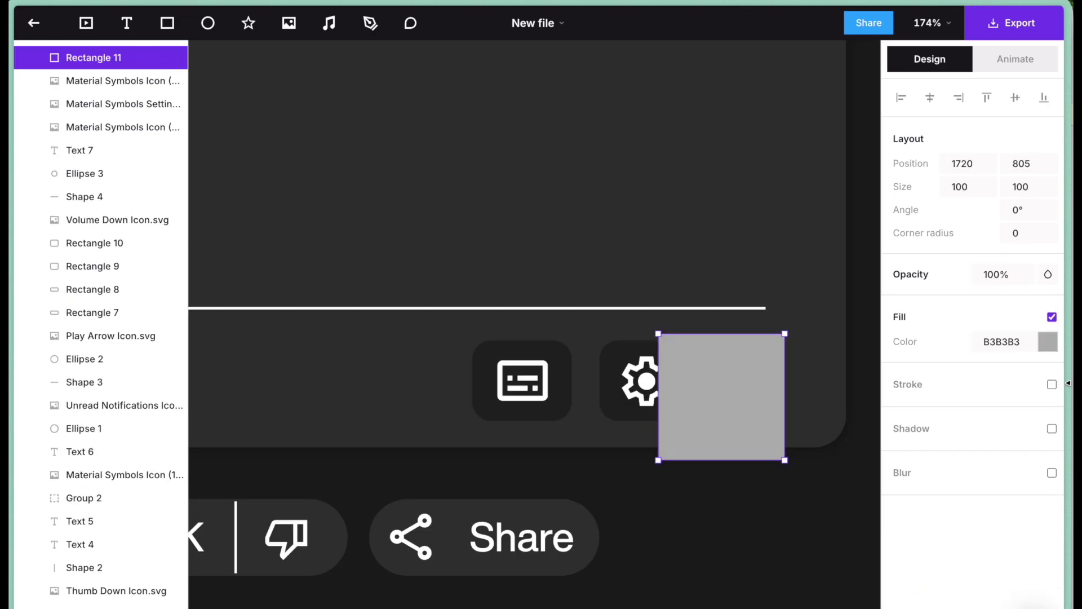
click(1047, 341)
text(FF0000)
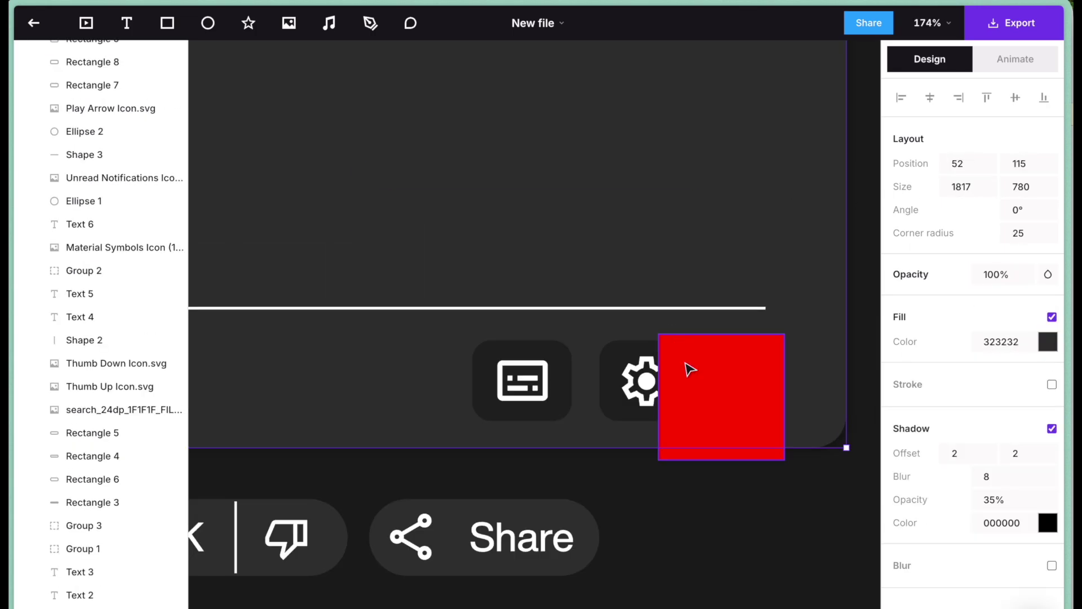
drag(93, 104, 100, 144)
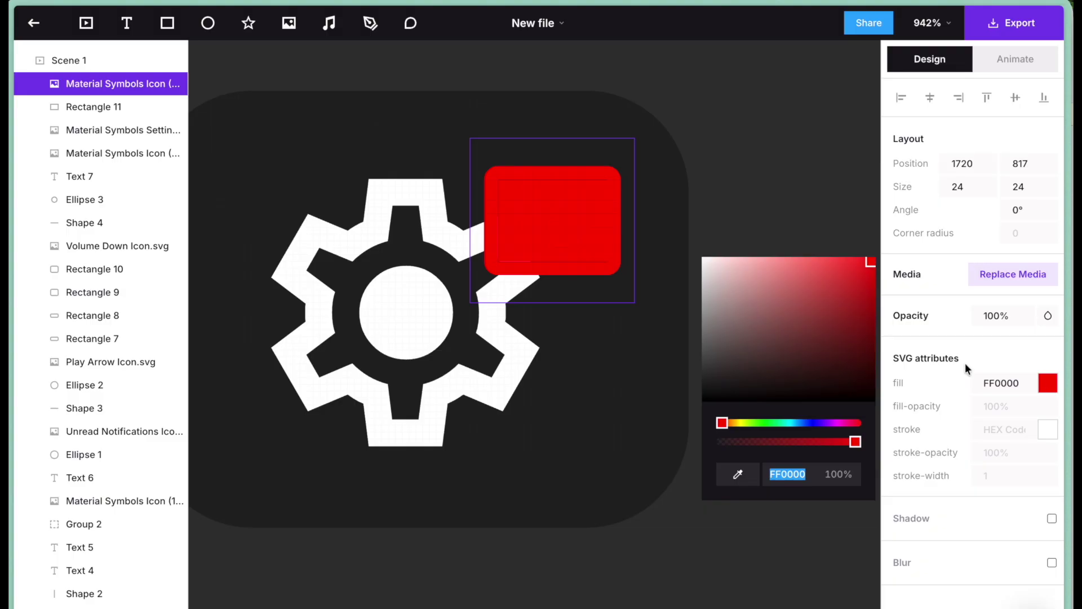
text(FFFFFF)
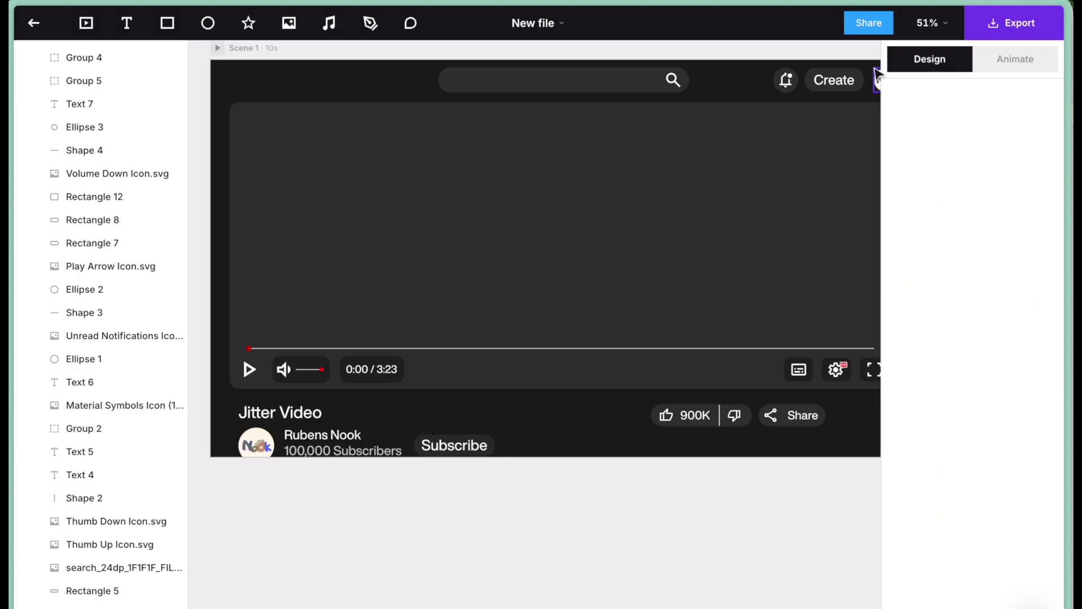
Set the scene height to 2000.
click(253, 50)
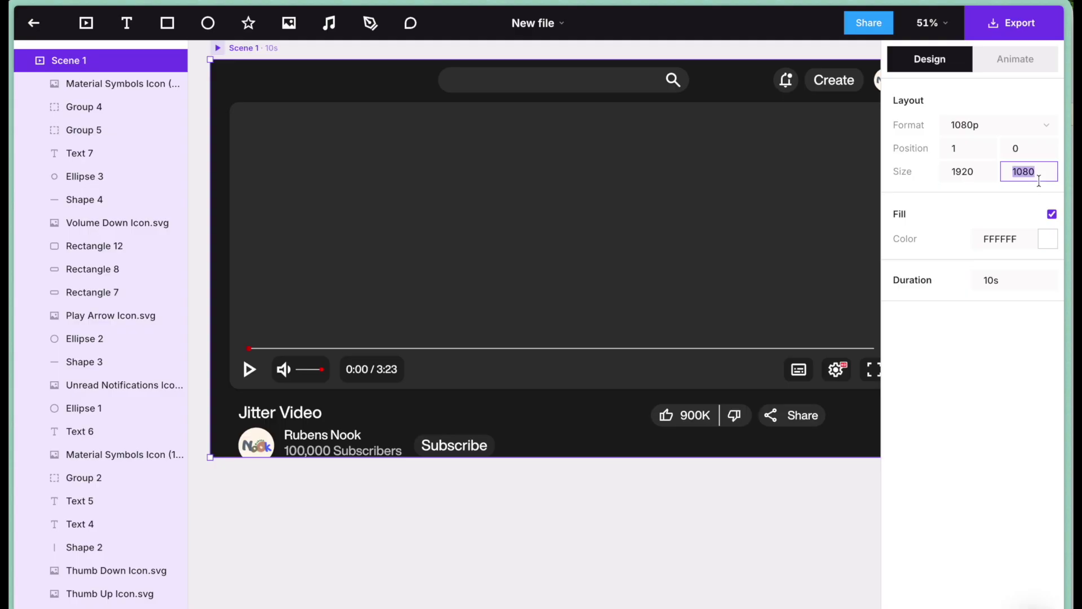
text(2000)
key(Return)
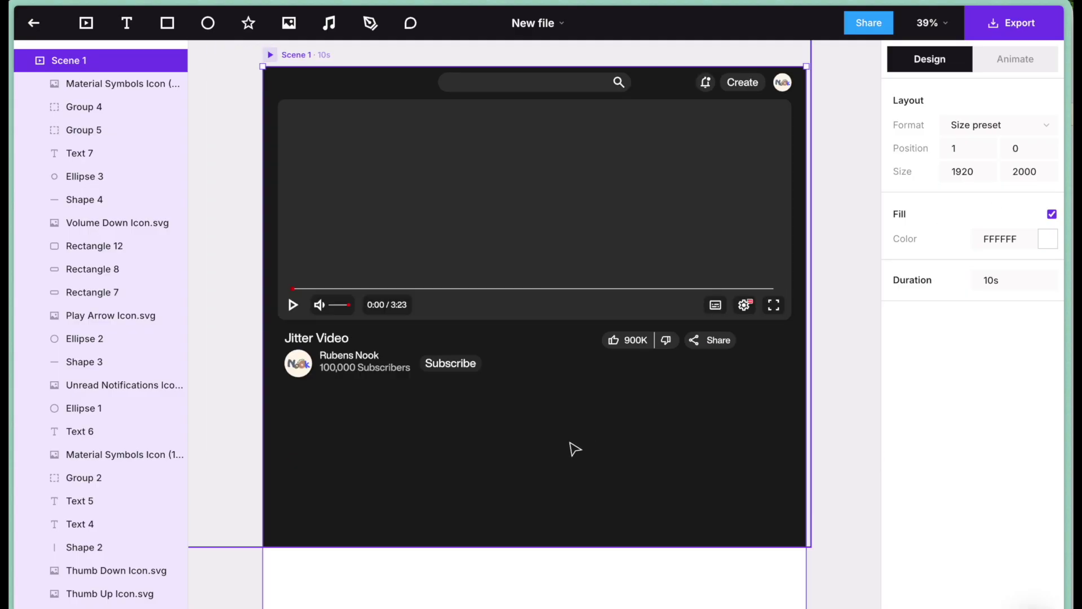
Move the dark description panel below the channel info row.
click(380, 494)
drag(364, 415, 362, 515)
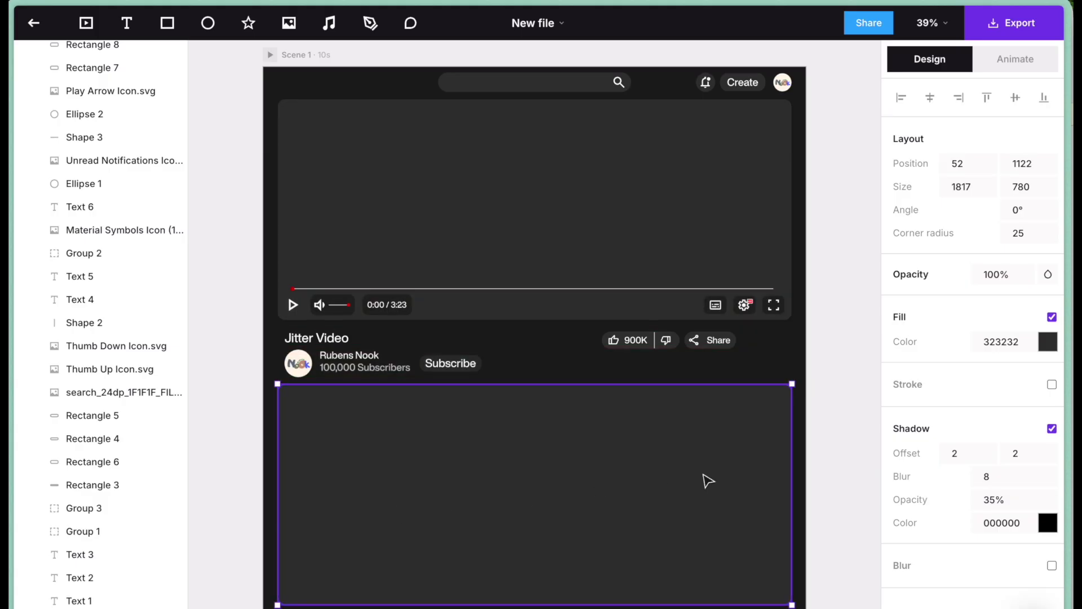
click(800, 459)
click(623, 488)
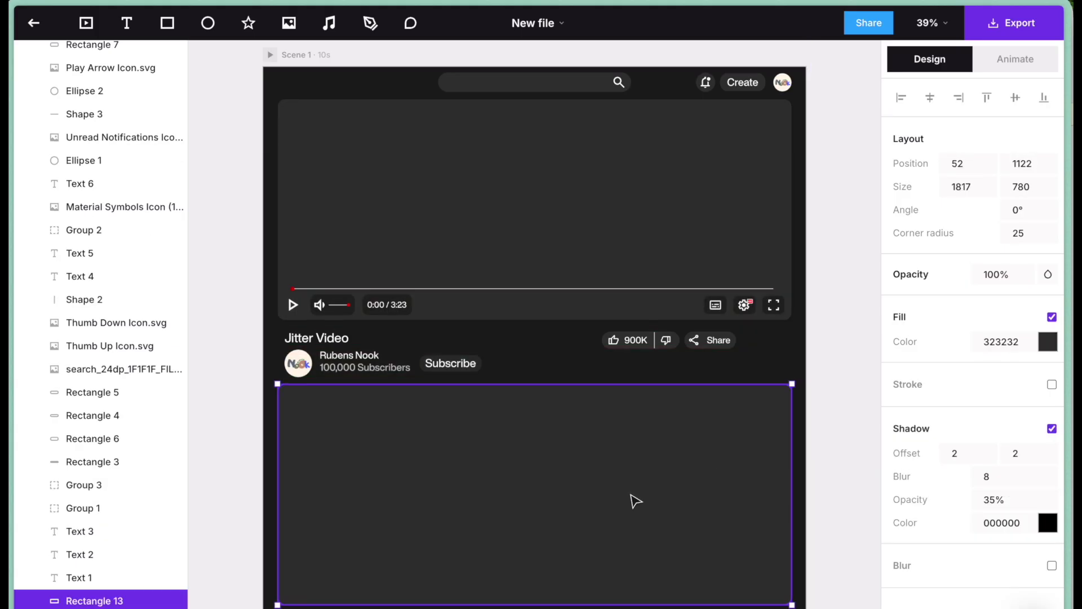
click(829, 447)
Place the copied subscribers text in the panel's top-left and edit it to 2,367,912 views.
scroll(304, 414, up, 5)
click(452, 293)
drag(453, 293, 376, 353)
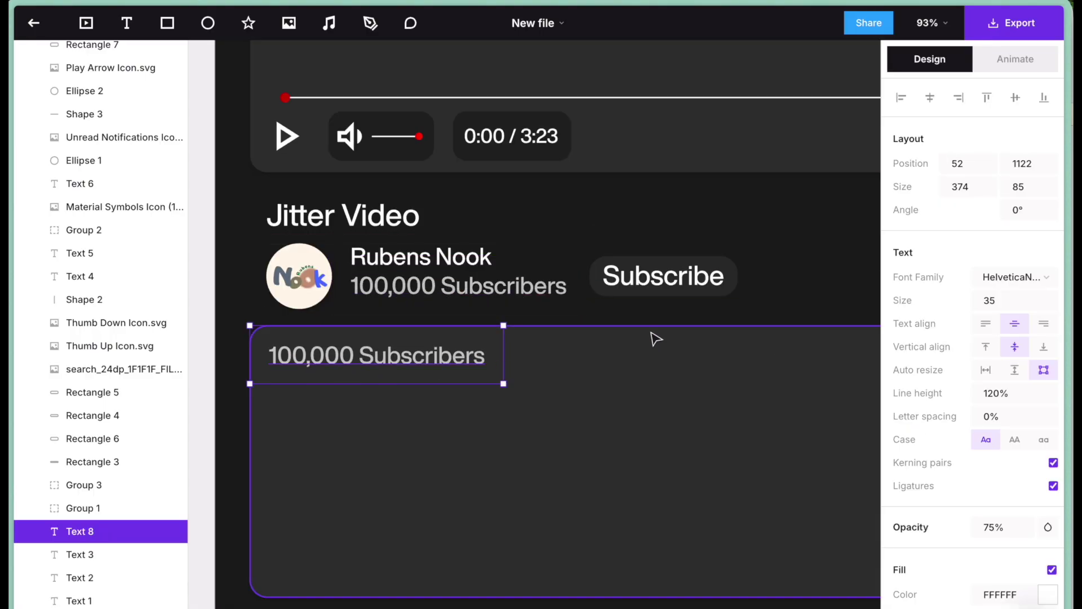
key(Return)
text(2,367,912 views)
click(1013, 519)
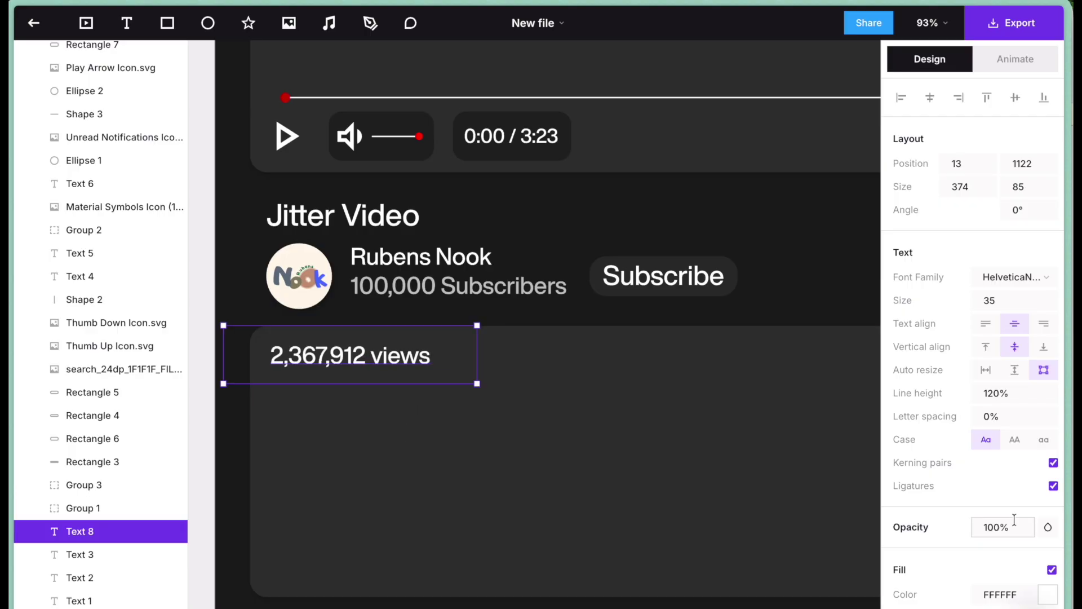
Duplicate the views text to its right for the date, then group the selected layers.
drag(393, 366, 575, 380)
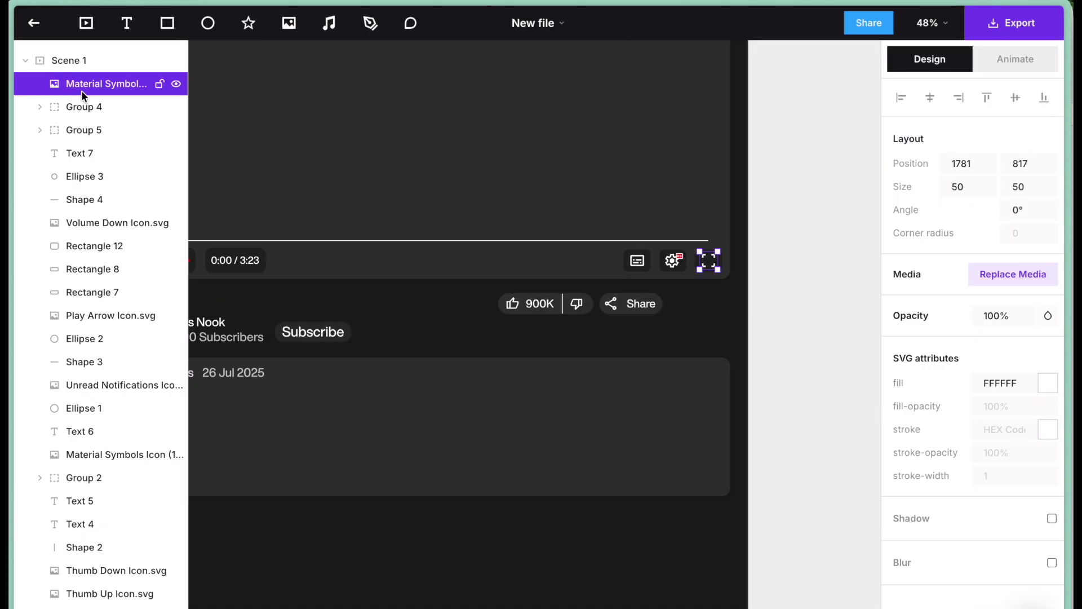
shift+click(116, 255)
key(ctrl+g)
Name the Settings and Subtitles groups, and group the time and volume layers as Time and Volume.
text(SettingsSubtitles)
click(79, 153)
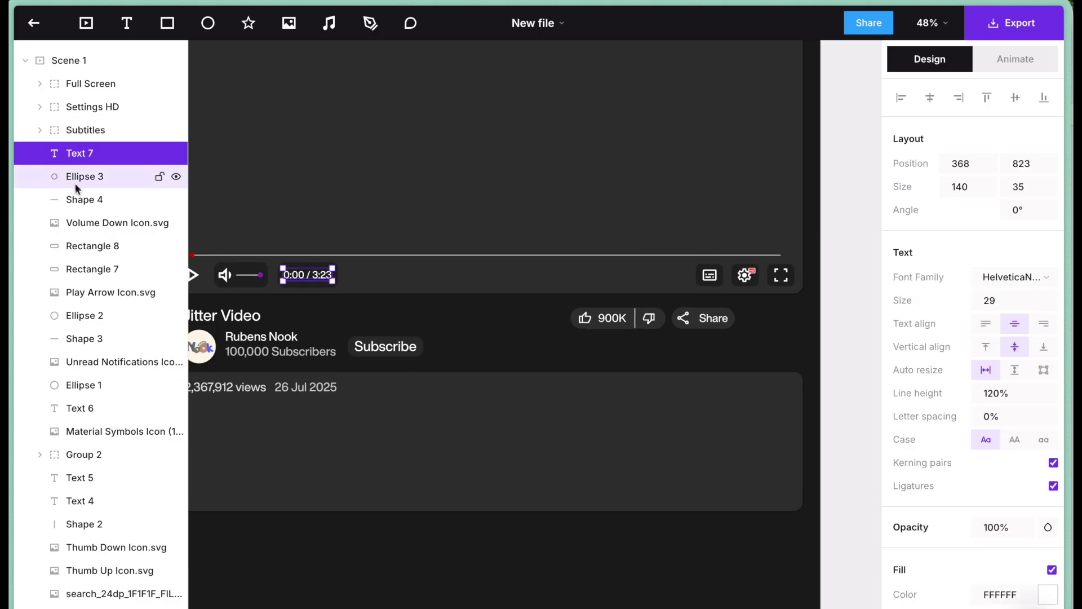
key(ctrl+g)
text(Time)
click(84, 175)
shift+click(113, 222)
key(ctrl+g)
text(Volume)
Group the progress line layers as Line and the bell layers as Notification Bell.
click(98, 200)
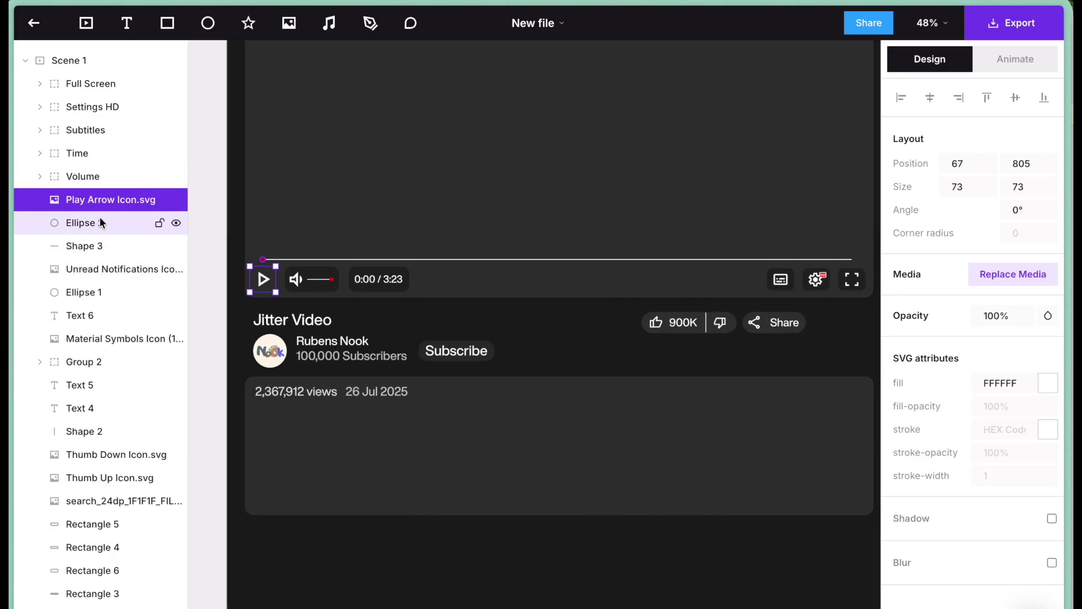
click(85, 223)
shift+click(85, 246)
right_click(35, 223)
click(87, 338)
text(Line)
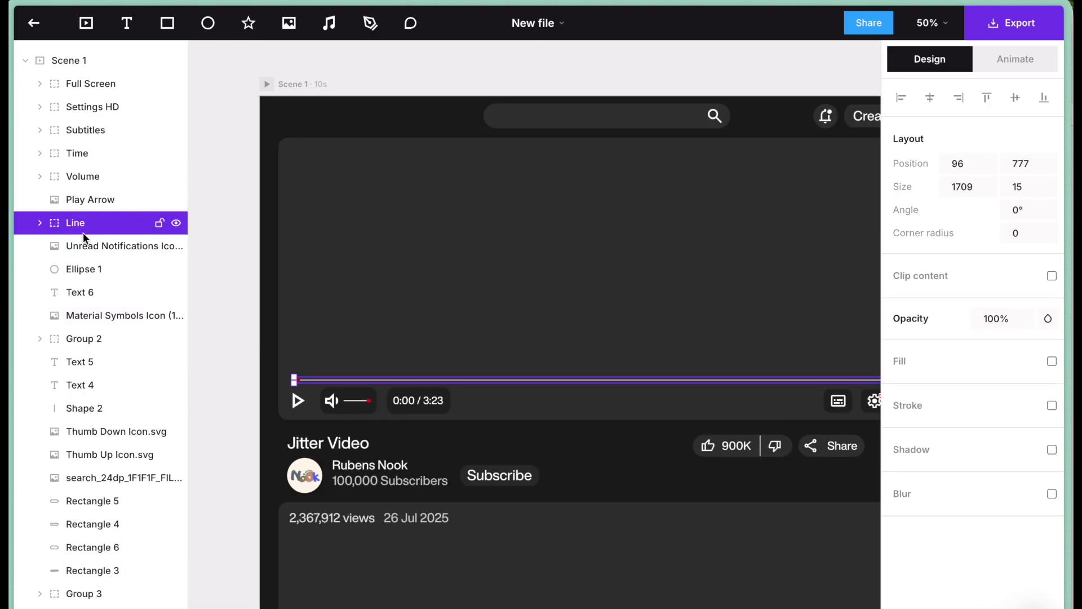
click(112, 246)
shift+click(79, 269)
right_click(96, 248)
click(132, 372)
text(Notification Bell)
Group the Create and Share button layers and rename Group 2 to Subscribe.
click(79, 269)
super+click(150, 496)
key(super+g)
text(Create)
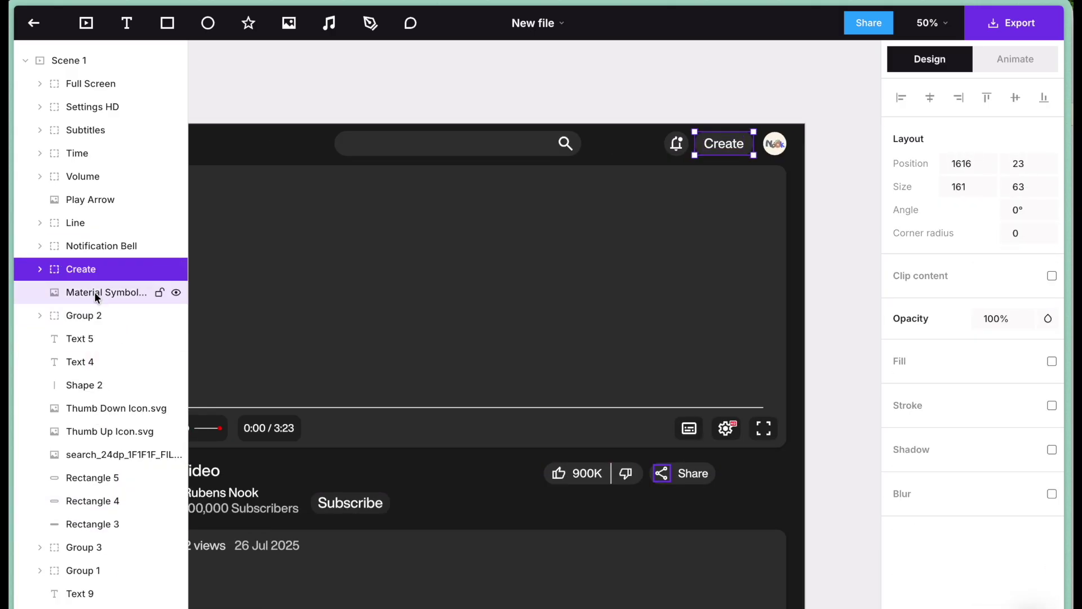
click(96, 293)
super+click(79, 338)
key(super+g)
text(Share)
double_click(76, 315)
text(Subscribe)
Group the like and dislike layers as Like or Dislike, then create Search Bar, Profile and Channel groups.
click(79, 338)
shift+click(79, 408)
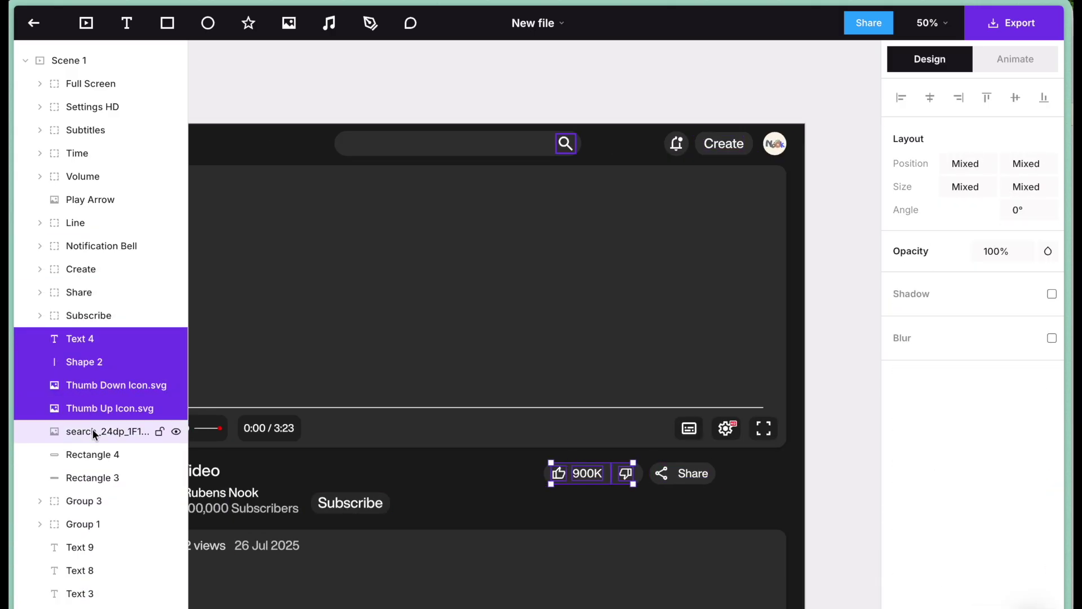
super+click(84, 454)
right_click(84, 456)
click(115, 580)
text(Like or Dislike)
click(91, 362)
shift+click(90, 383)
key(super+g)
text(Search BarProfile)
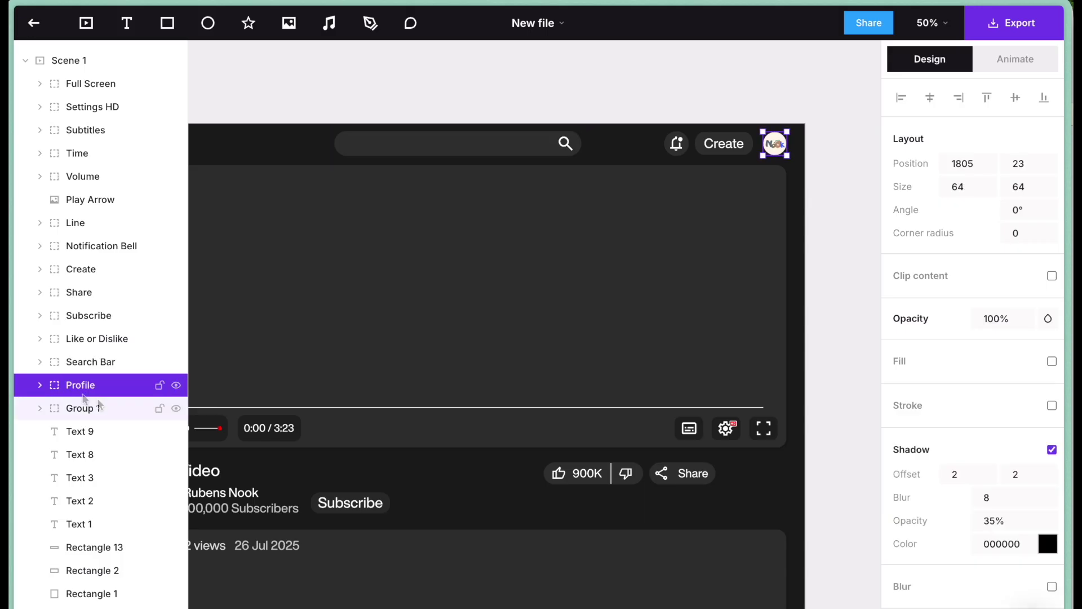
text(Channel)
Group the views and date texts as Views / Date and rename Subscriber Count and Channel Name.
right_click(88, 451)
click(109, 570)
text(Views / Date)
double_click(78, 454)
text(Subscriber Count)
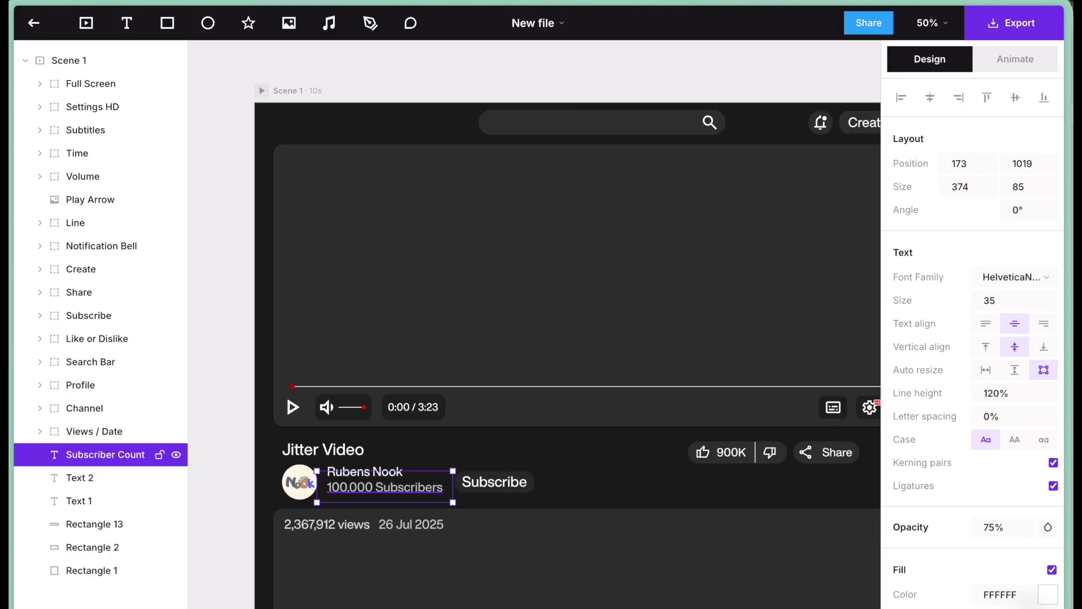
double_click(78, 477)
text(Channel Name)
Rename the remaining layers Title, Description Box, Player and Background.
double_click(79, 501)
text(Title)
double_click(84, 524)
text(Description Box)
double_click(85, 523)
text(Player)
double_click(84, 546)
text(Background)
key(Return)
Select the player control layers from Full Screen down through Time and Line.
scroll(440, 483, down, 3)
scroll(440, 483, up, 5)
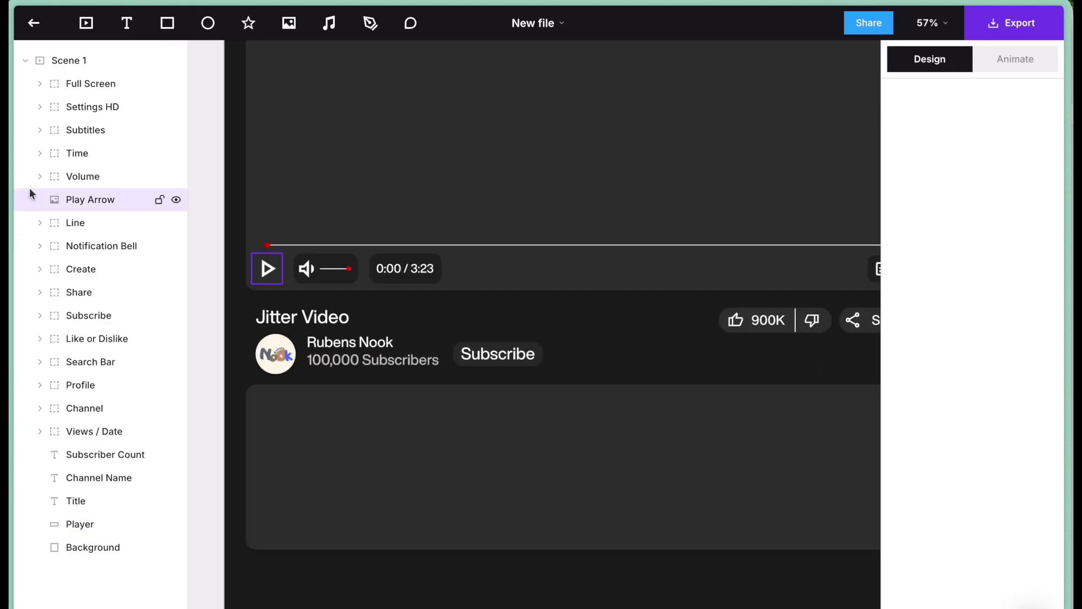
click(90, 83)
shift+click(78, 154)
shift+click(75, 223)
Group the selected player controls and name the group Animation Down.
key(shift+2)
key(ctrl+g)
double_click(90, 83)
text(Animation Down)
key(Return)
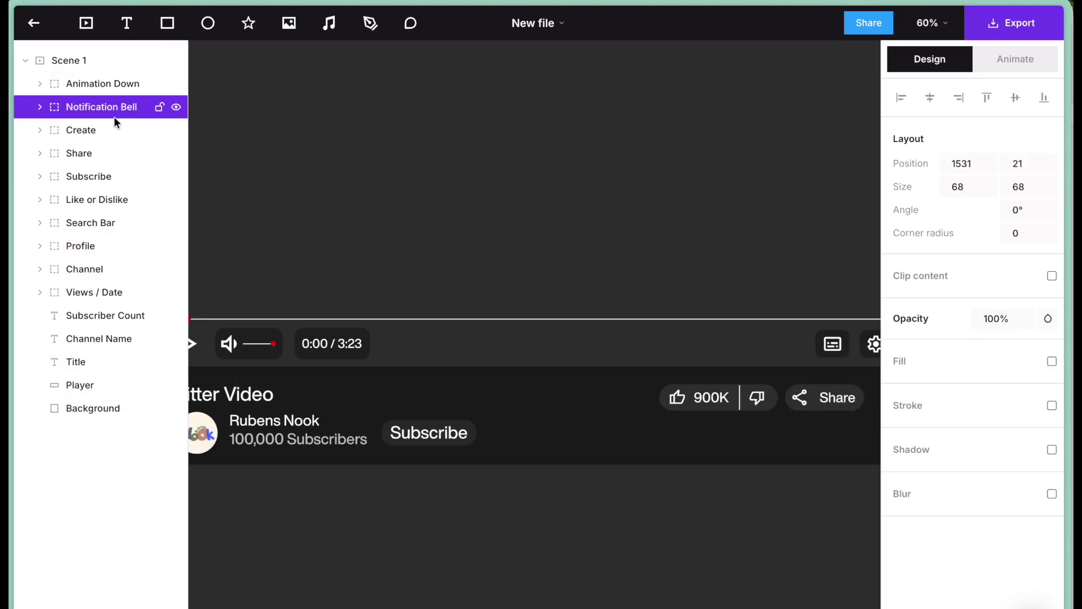
Move a copy of the title text into the search bar to read How to videos be like.
click(89, 154)
click(73, 176)
click(84, 223)
click(234, 511)
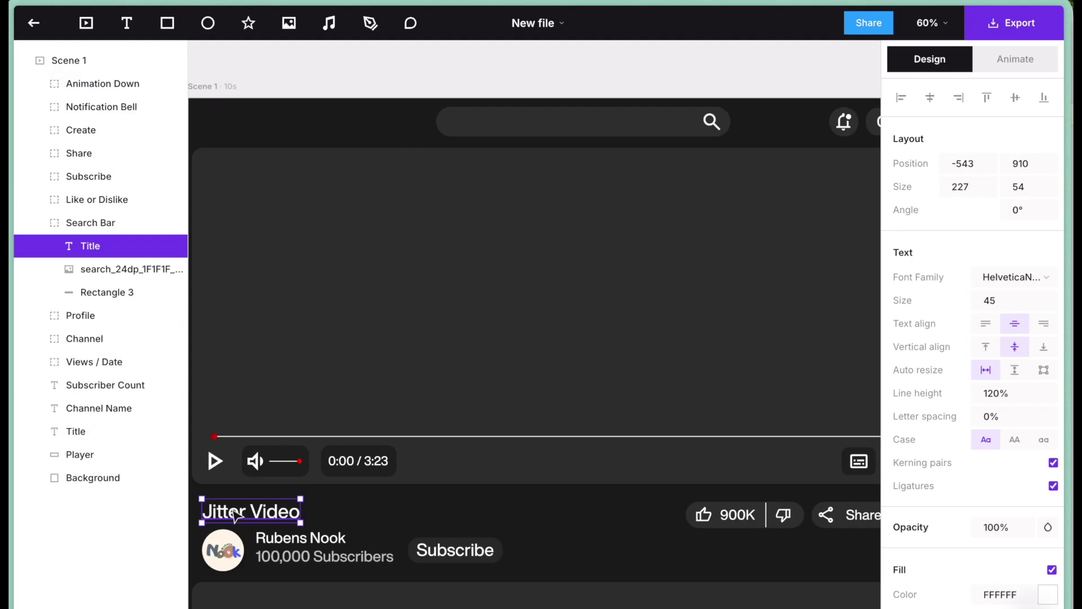
drag(527, 149, 483, 127)
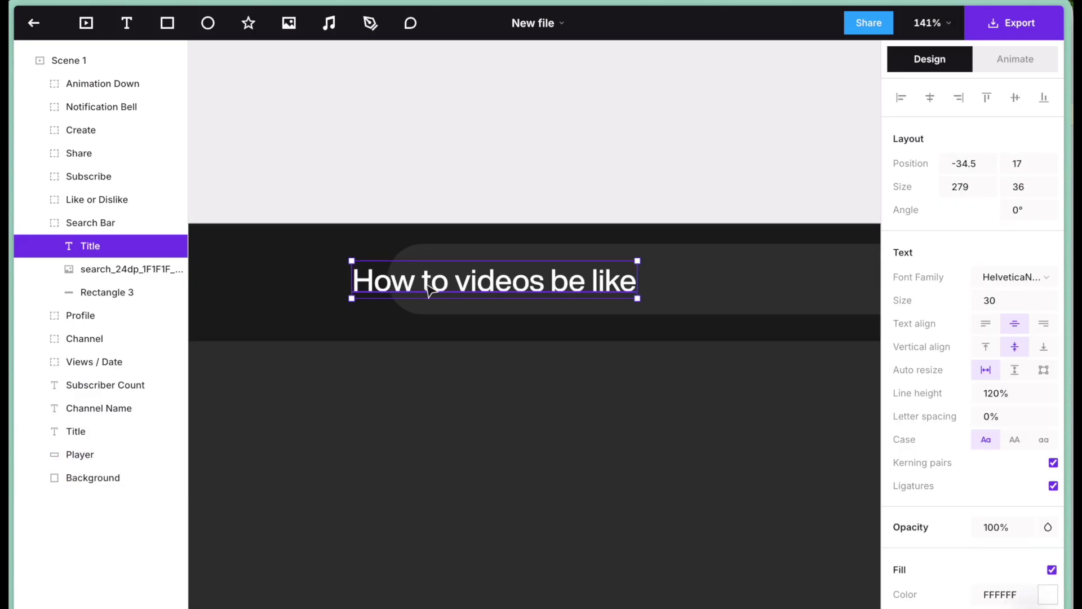
drag(428, 292, 490, 294)
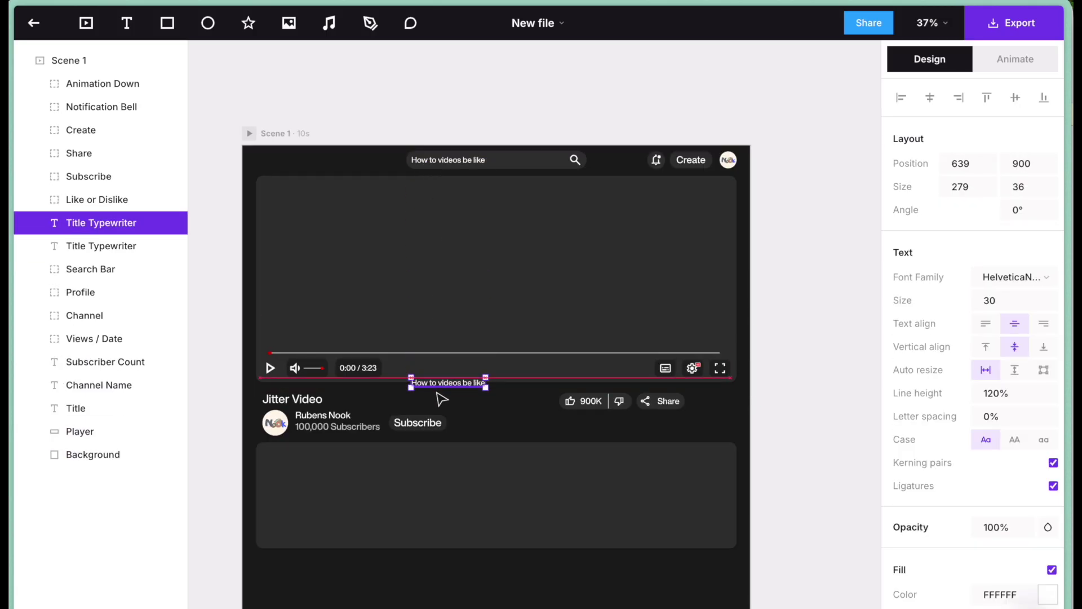
Add 'Hit the button above 👊 for free cookies 🍪' text inside the description box.
drag(437, 393, 420, 451)
scroll(467, 452, up, 5)
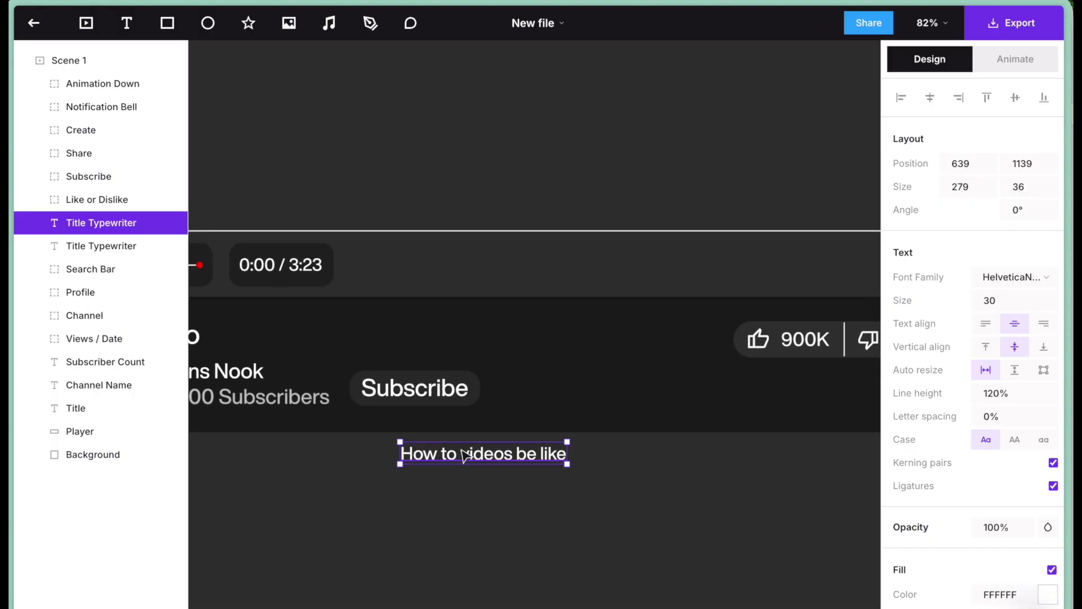
double_click(463, 449)
text(above 👊 for free cookies)
key(ctrl+super+space)
text(coo)
click(384, 363)
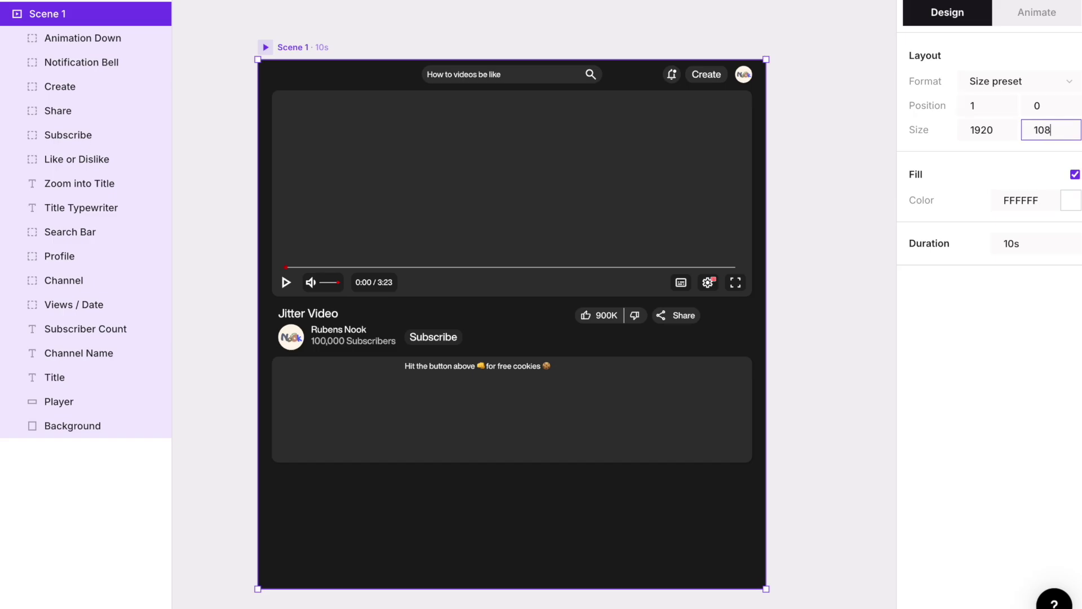
Set the scene height back to 1080 for a 1920×1080 frame.
text(0)
key(Return)
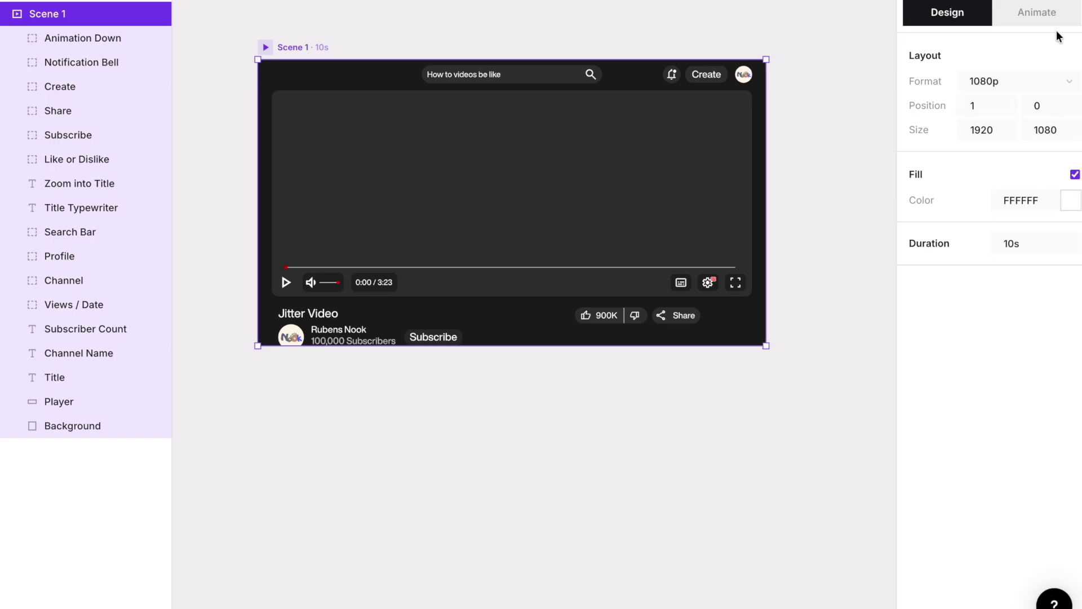
click(1037, 12)
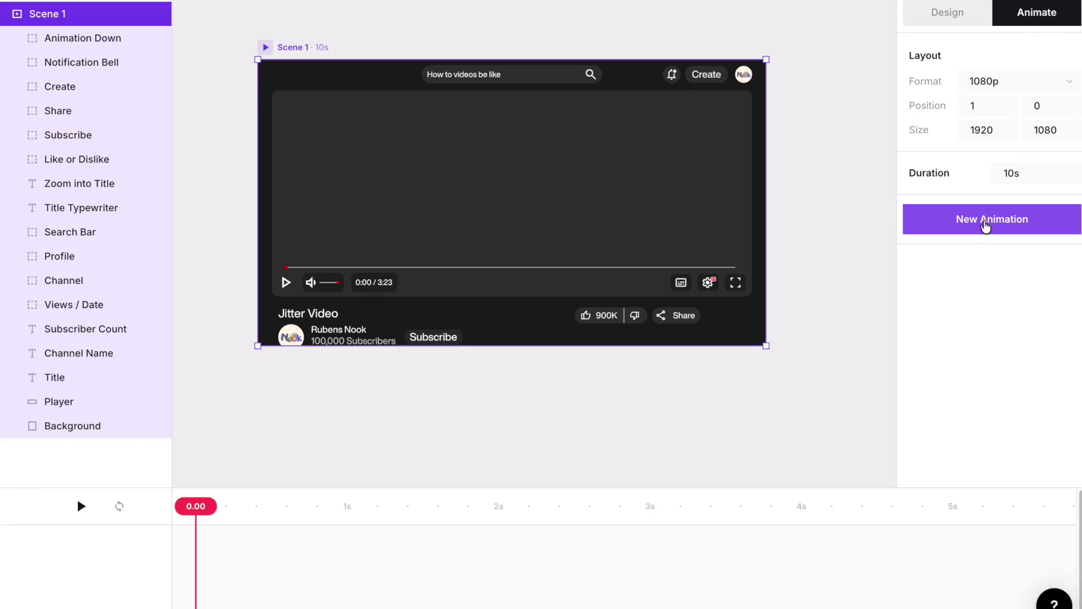
click(985, 226)
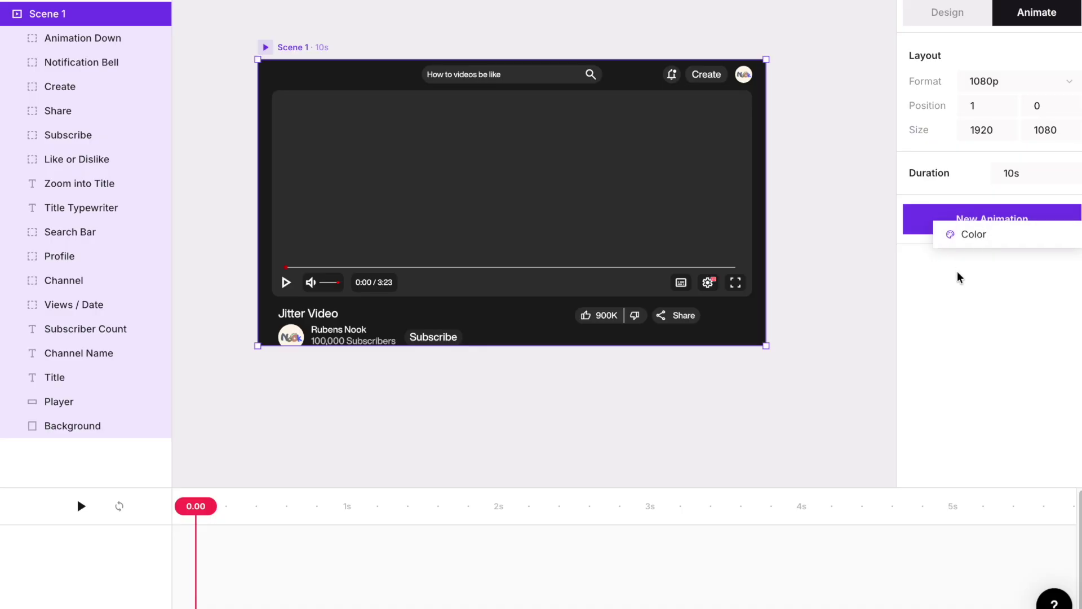
Add a Custom Move animation to Animation Down with offset X 0, Y 100.
click(63, 41)
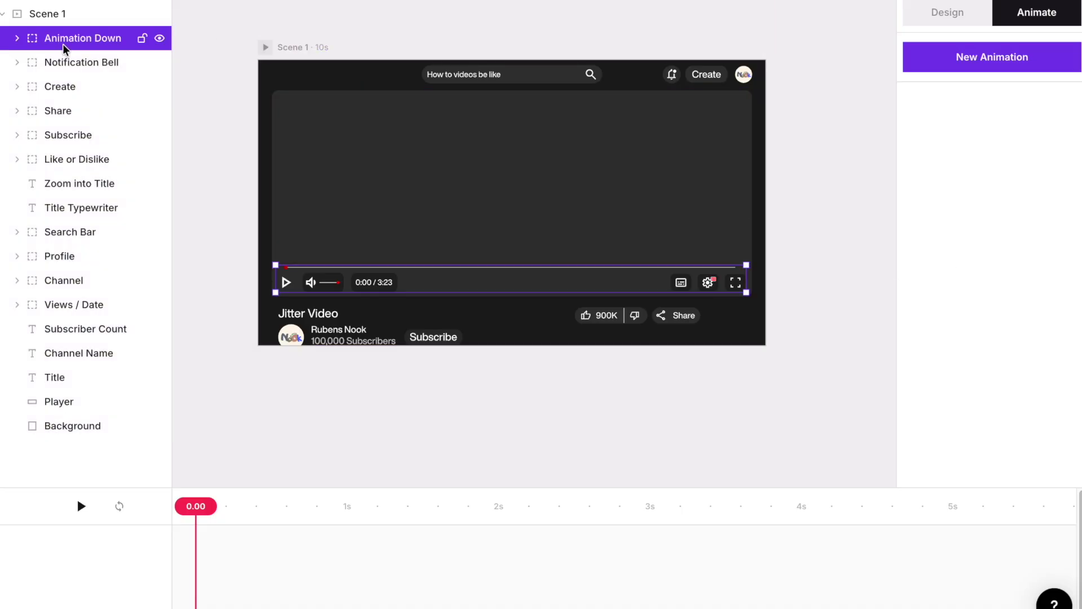
click(959, 59)
click(1052, 17)
click(1026, 89)
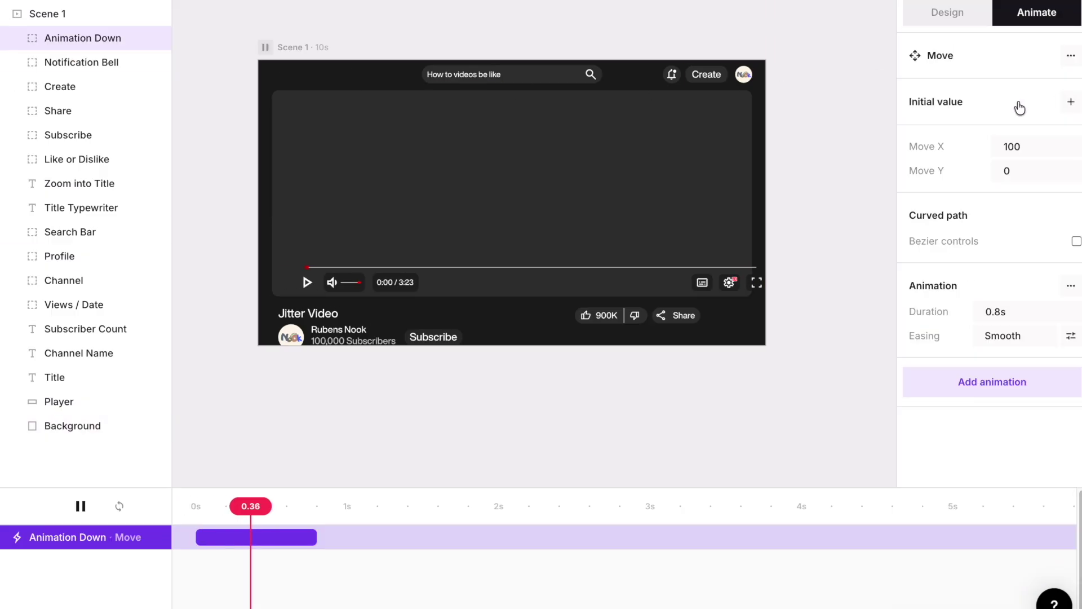
text(0)
key(Tab)
text(100)
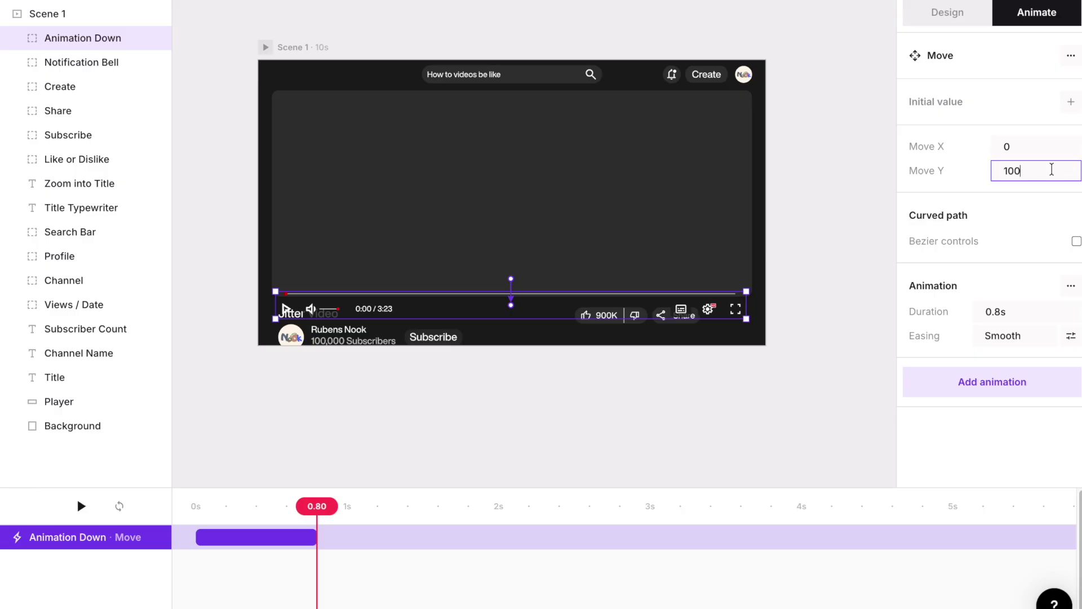
Add an Opacity animation fading Animation Down from 100% to 0%.
click(1014, 382)
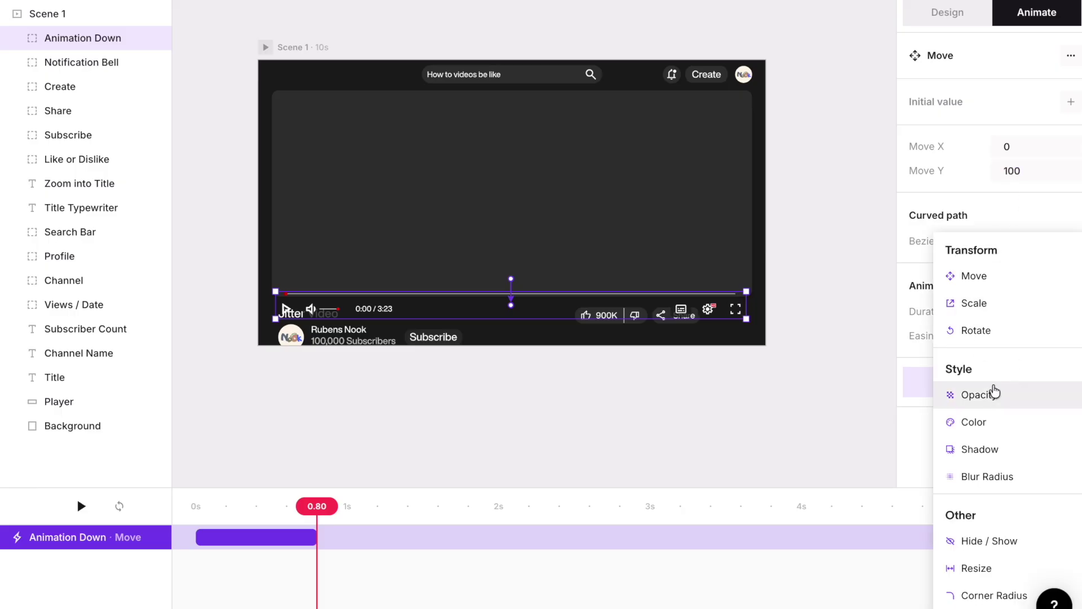
click(992, 394)
click(1071, 101)
double_click(1012, 171)
text(0)
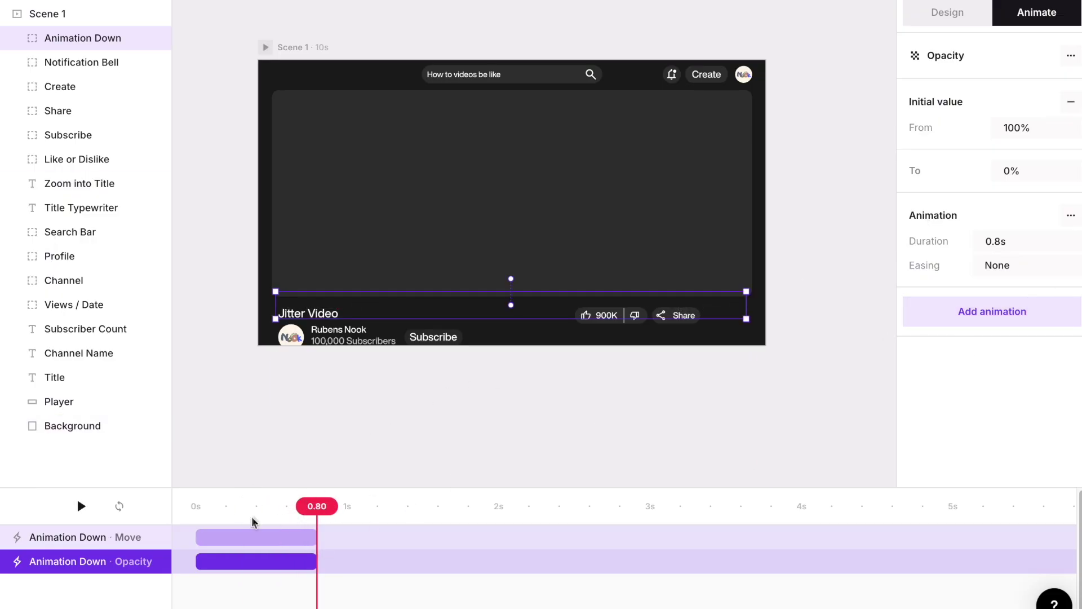
Shorten the opacity animation to about 0.45s and give both tracks Smooth easing.
click(249, 536)
click(998, 335)
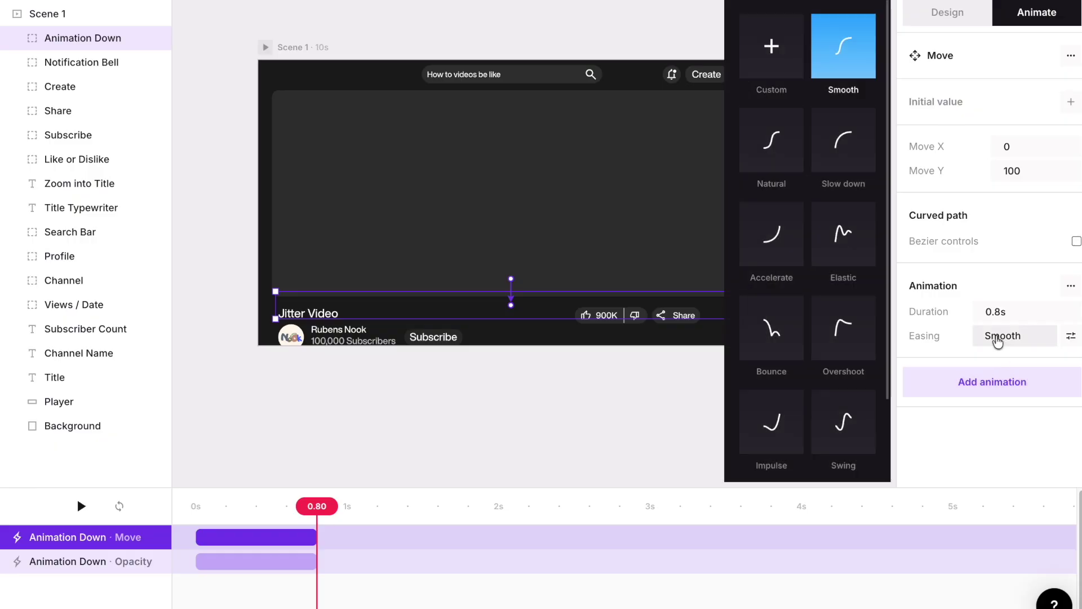
scroll(809, 420, down, 3)
click(770, 419)
click(315, 561)
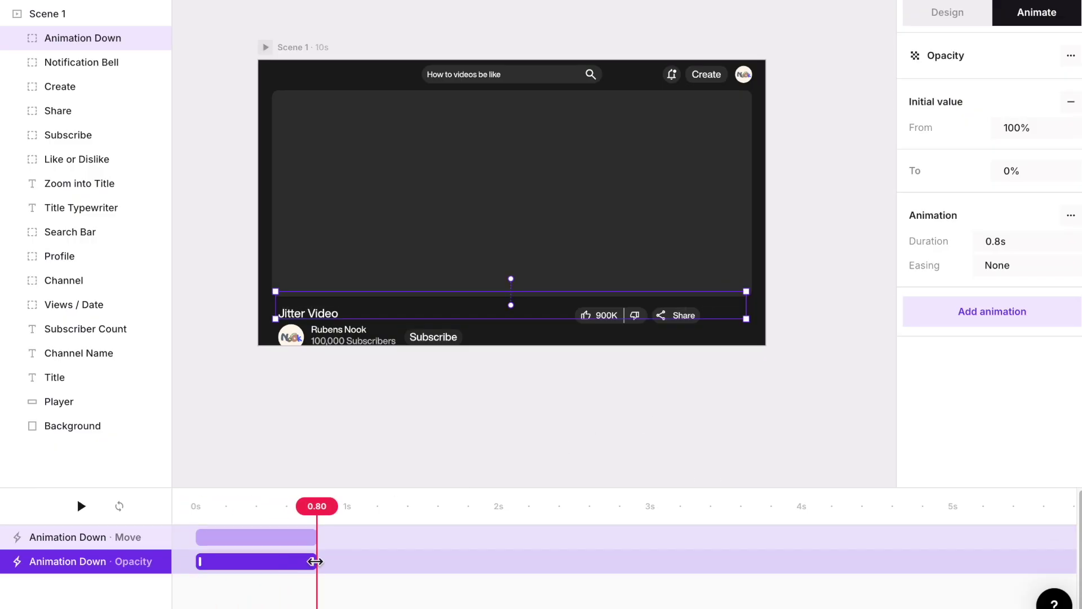
drag(315, 561, 355, 560)
shift+click(113, 537)
click(85, 537)
click(1037, 336)
click(845, 67)
click(1014, 263)
Preview the Animation Down slide-and-fade, then rewind to the start.
click(273, 519)
key(space)
click(80, 505)
Give the Title Typewriter layer an Appear text animation applied to Letters.
click(71, 190)
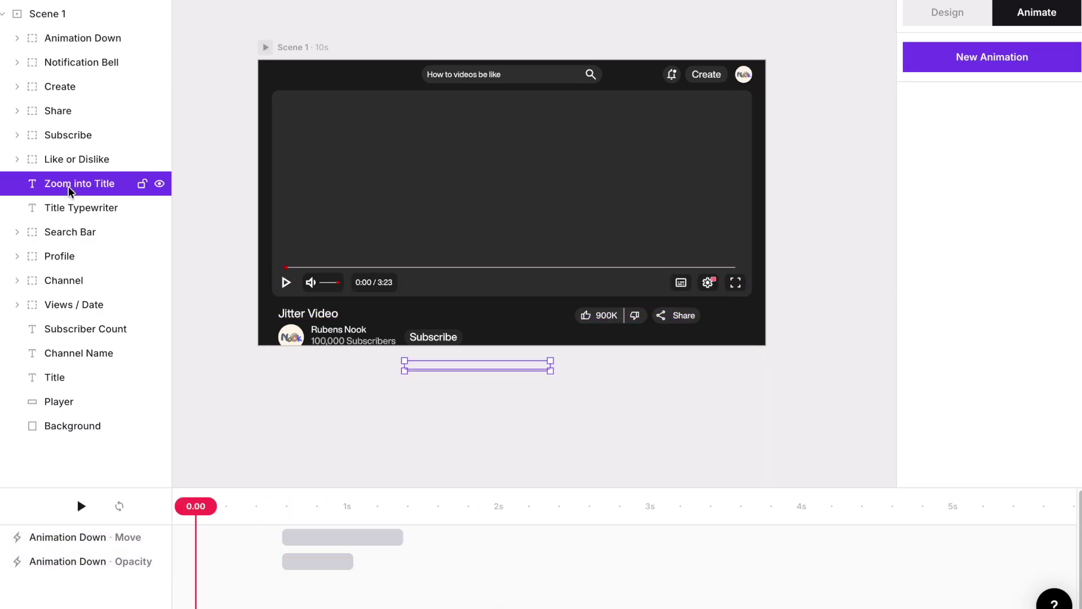
click(68, 208)
click(1027, 46)
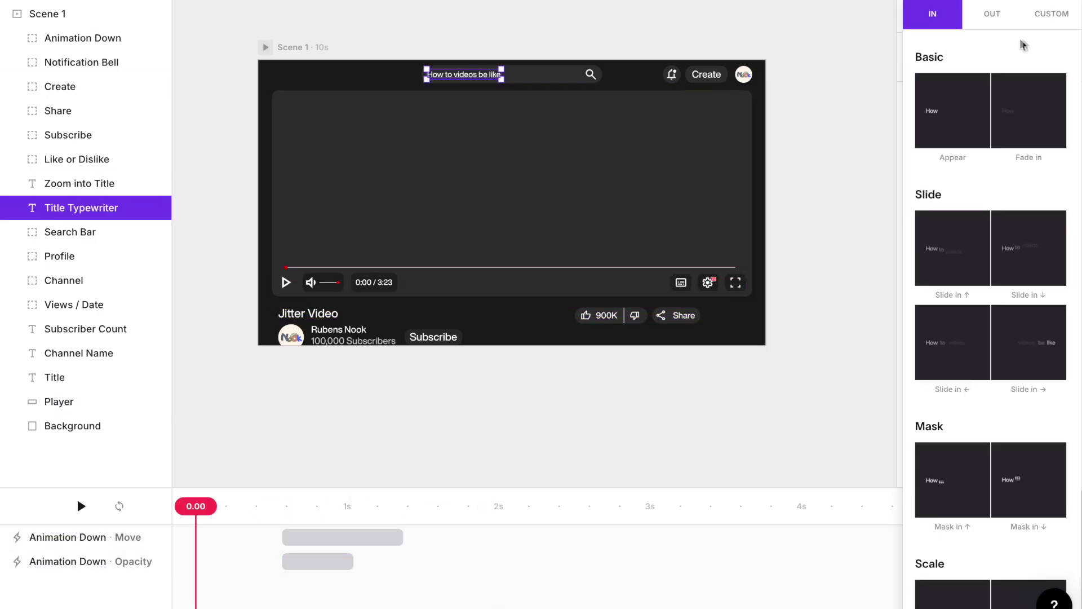
click(952, 111)
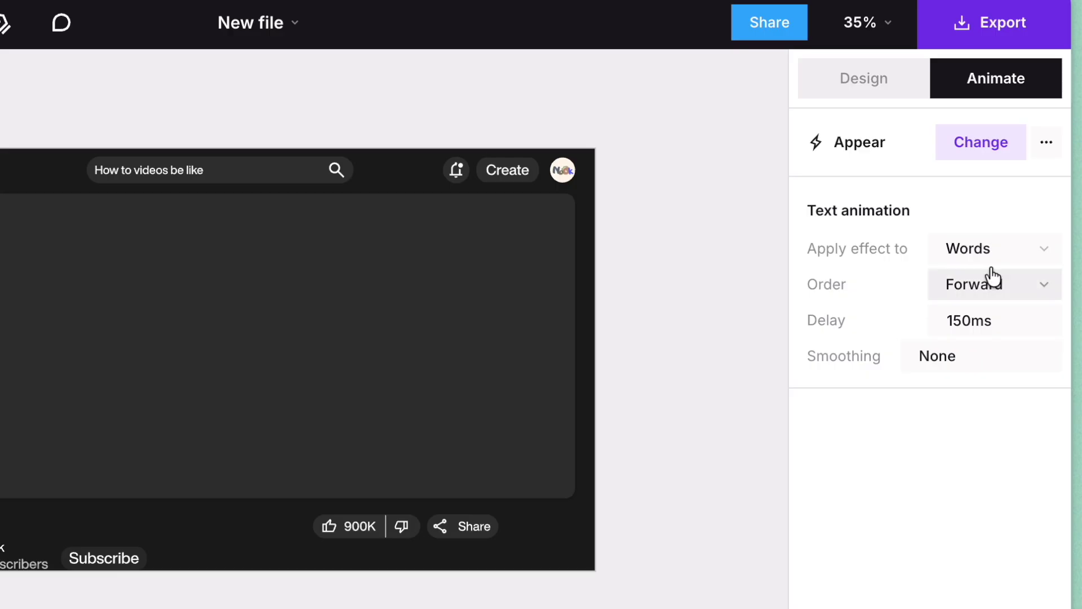
click(973, 249)
click(959, 208)
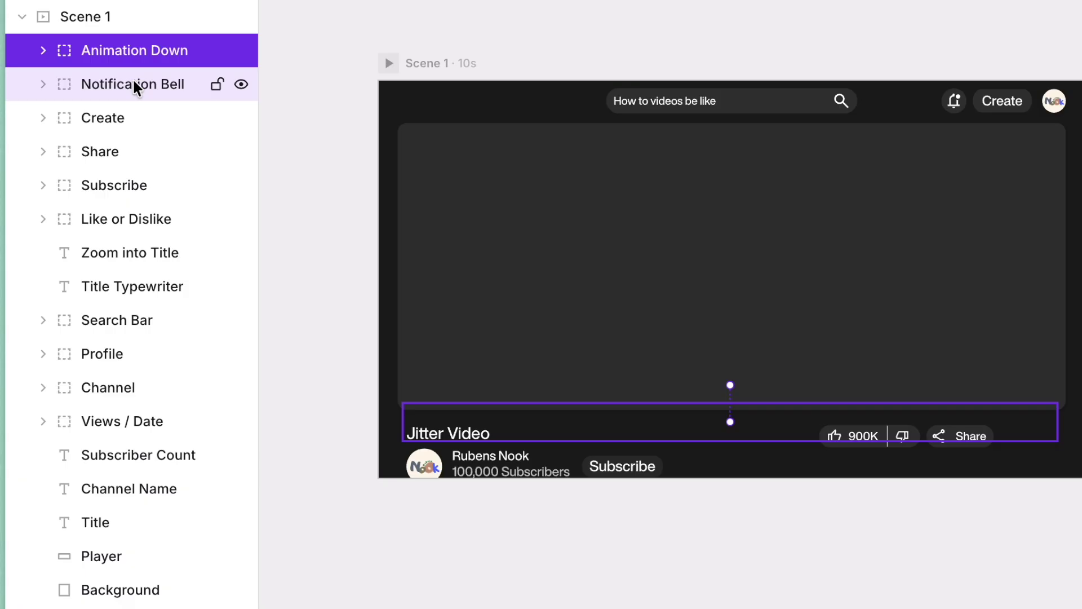
Add a Move animation of X -300 to the Scene Animation group and lengthen it on the timeline.
drag(133, 85, 120, 387)
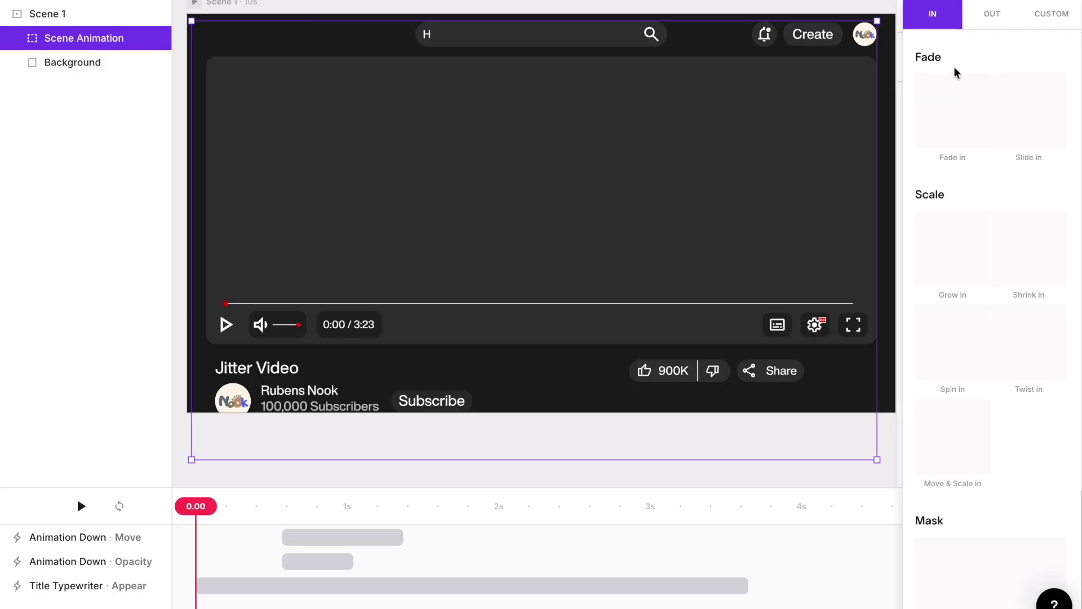
click(1053, 14)
click(1009, 74)
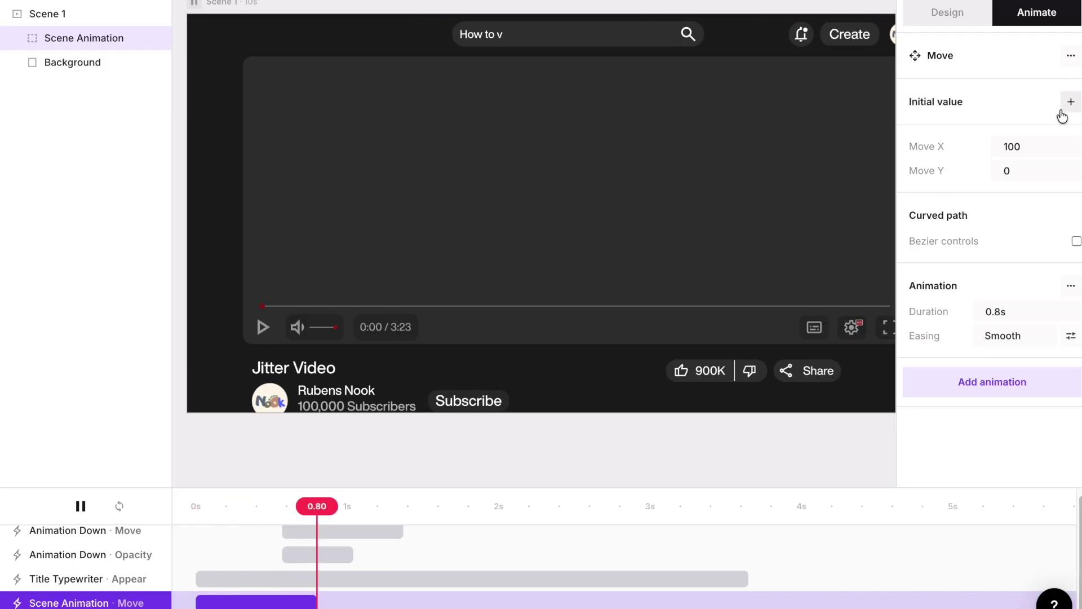
double_click(1042, 147)
text(0)
key(Tab)
text(-300)
key(Return)
drag(317, 602, 749, 605)
Add a 150% Scale animation to the Scene Animation group.
click(992, 381)
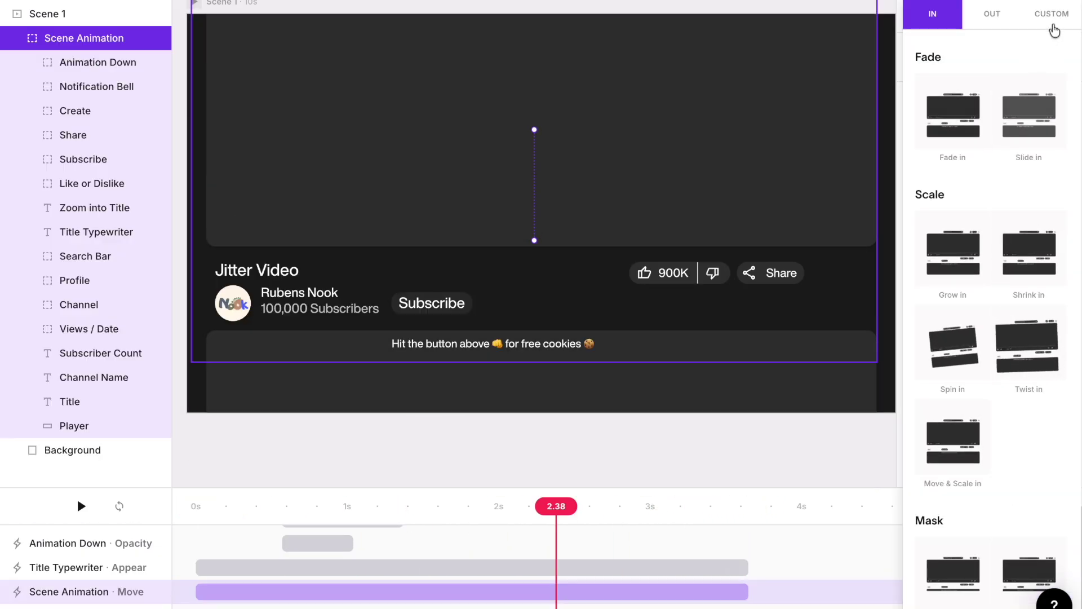
click(1049, 16)
click(976, 108)
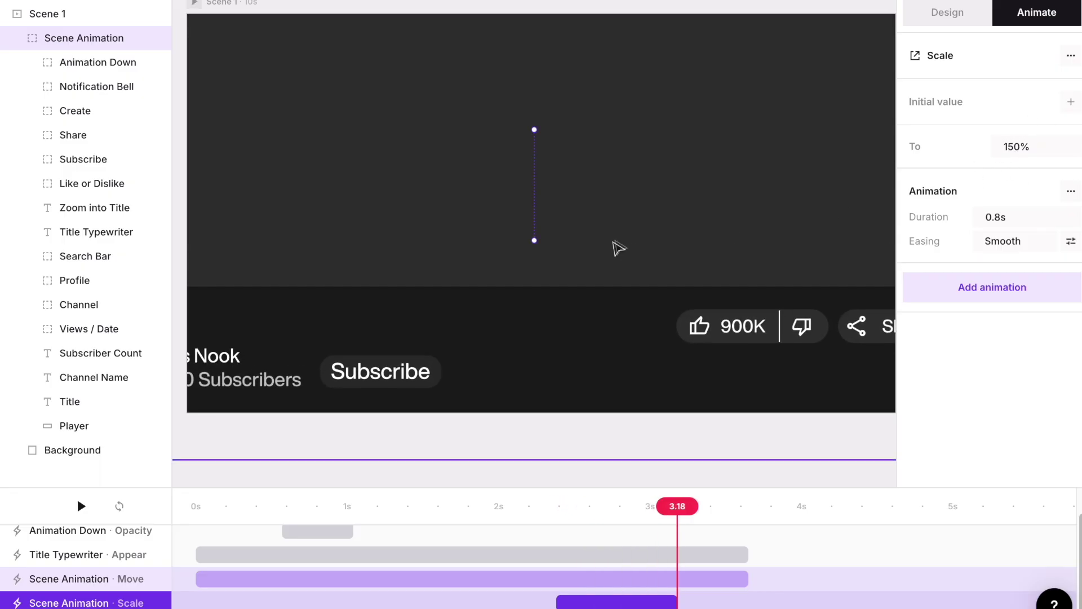
drag(684, 499, 566, 521)
Add a second Move whose end point pans the scene up toward the Subscribe button.
key(m)
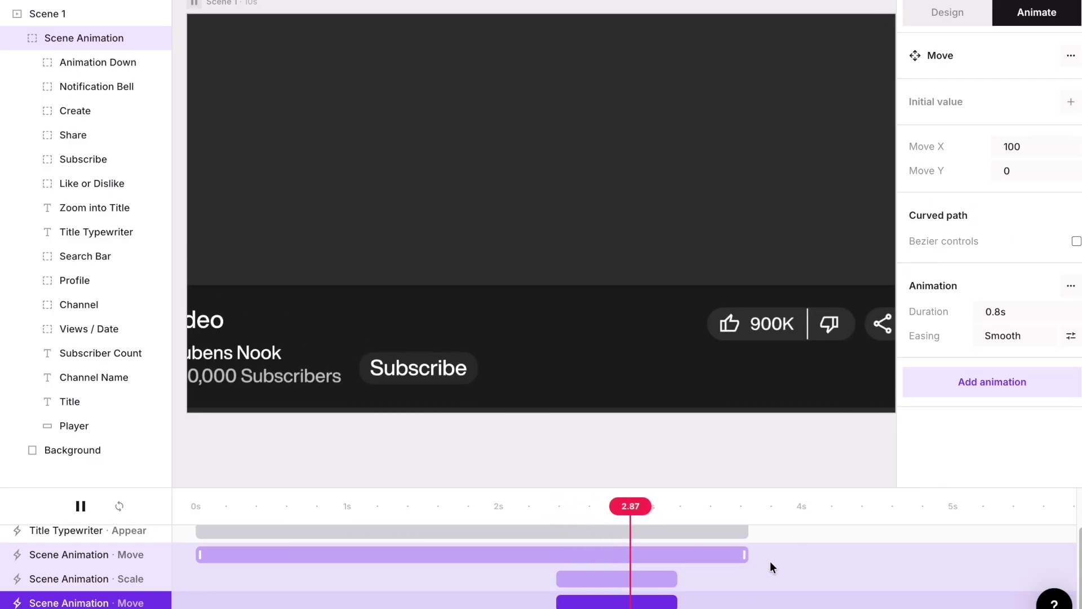
drag(572, 144, 613, 0)
click(540, 130)
mouse_move(539, 130)
mouse_down()
mouse_move(589, 136)
mouse_move(608, 113)
mouse_move(535, 131)
mouse_up()
drag(658, 505, 677, 523)
click(560, 212)
drag(560, 212, 680, 45)
Nudge the final move's end point right and duplicate the Zoom into Title caption layer.
click(85, 38)
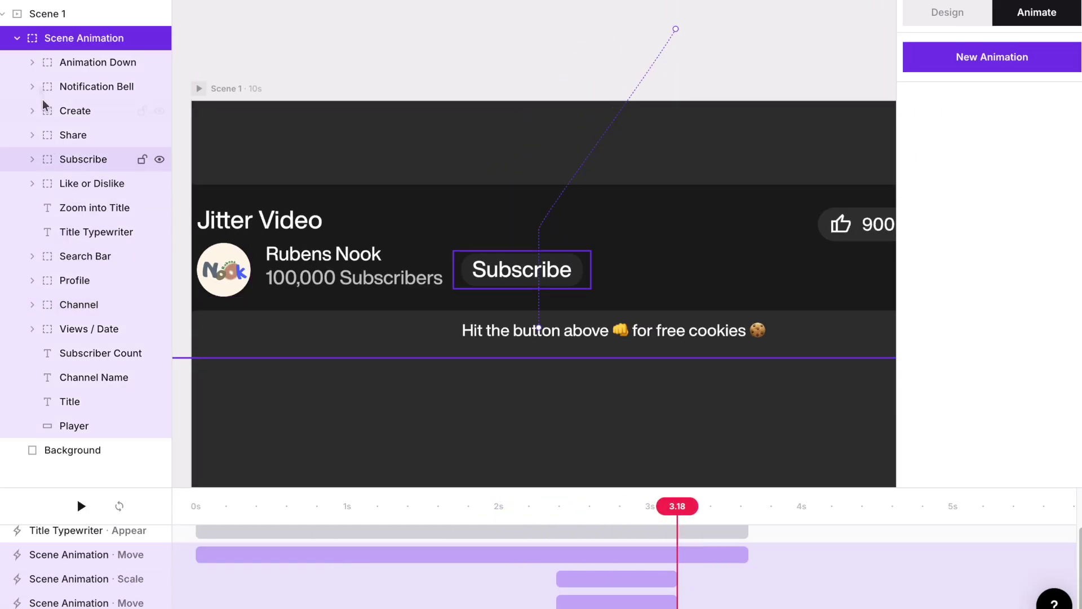
click(62, 210)
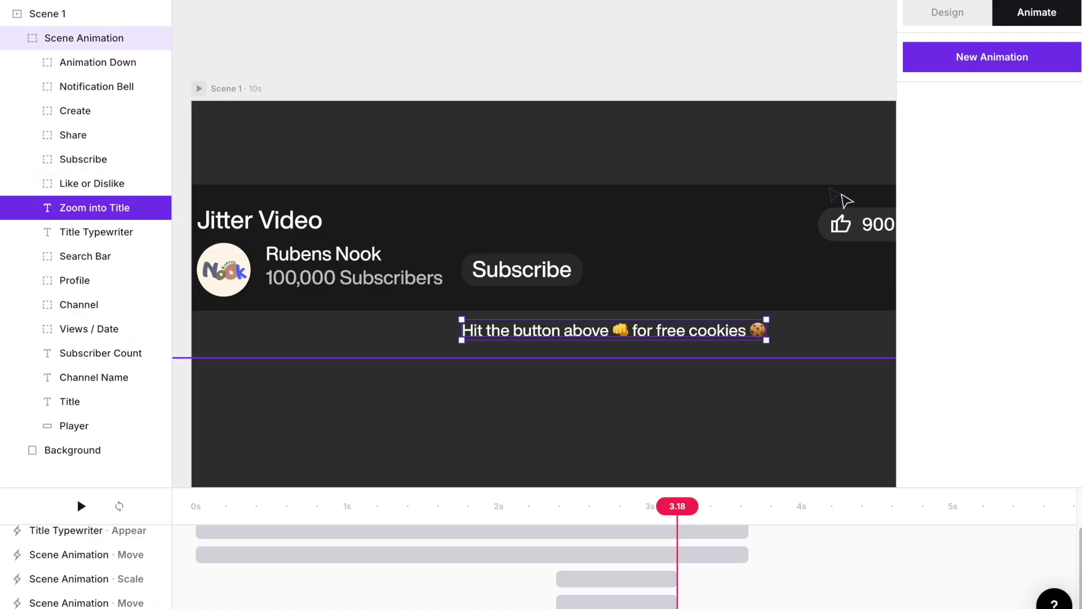
key(ctrl+d)
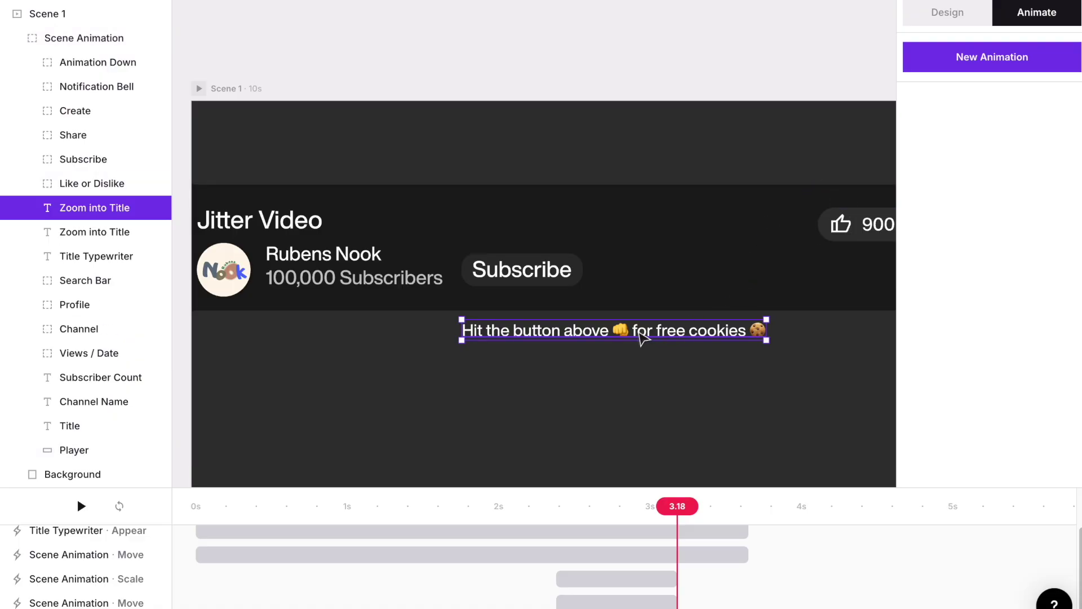
Insert the oncoming fist emoji in the copy, tight against 'for free cookies'.
double_click(624, 329)
key(ctrl+super+space)
text(fist)
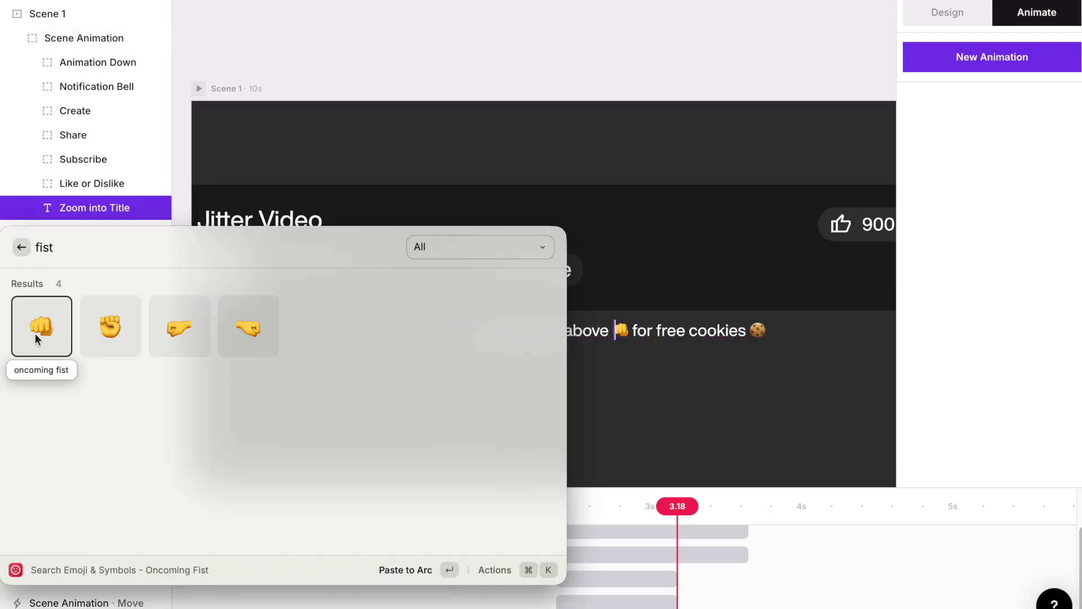
click(40, 322)
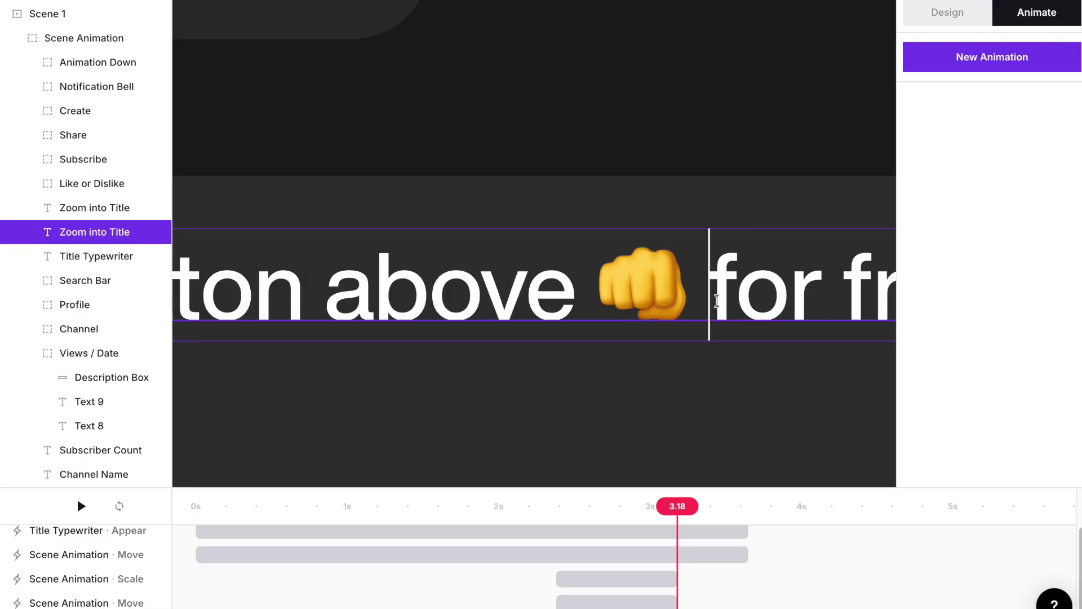
key(BackSpace)
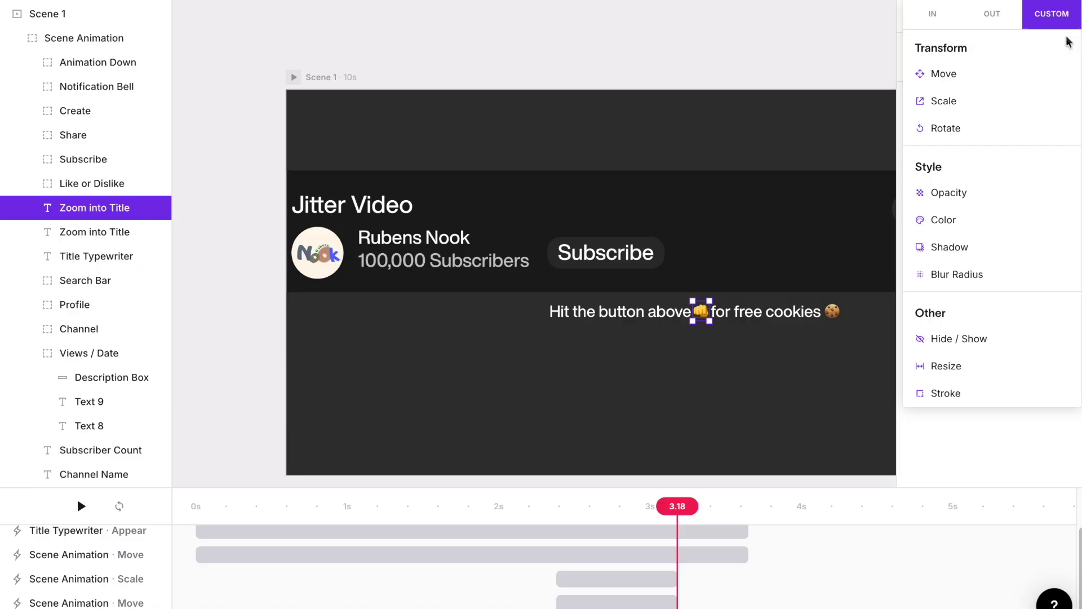
Give the fist emoji a 45° Rotate followed by a -45° Rotate, and preview it.
click(983, 132)
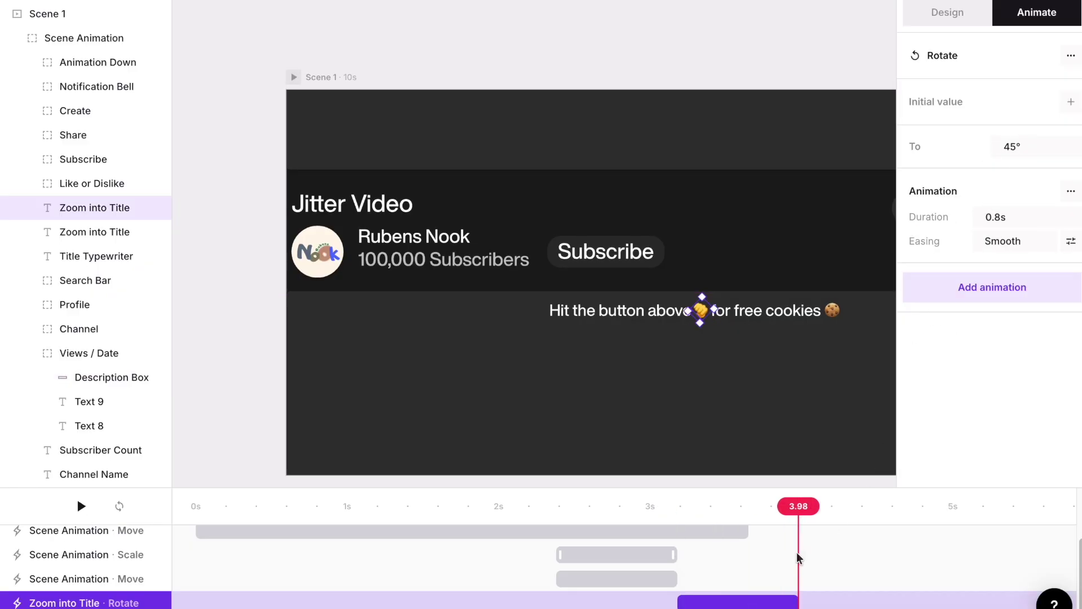
click(992, 287)
click(1024, 148)
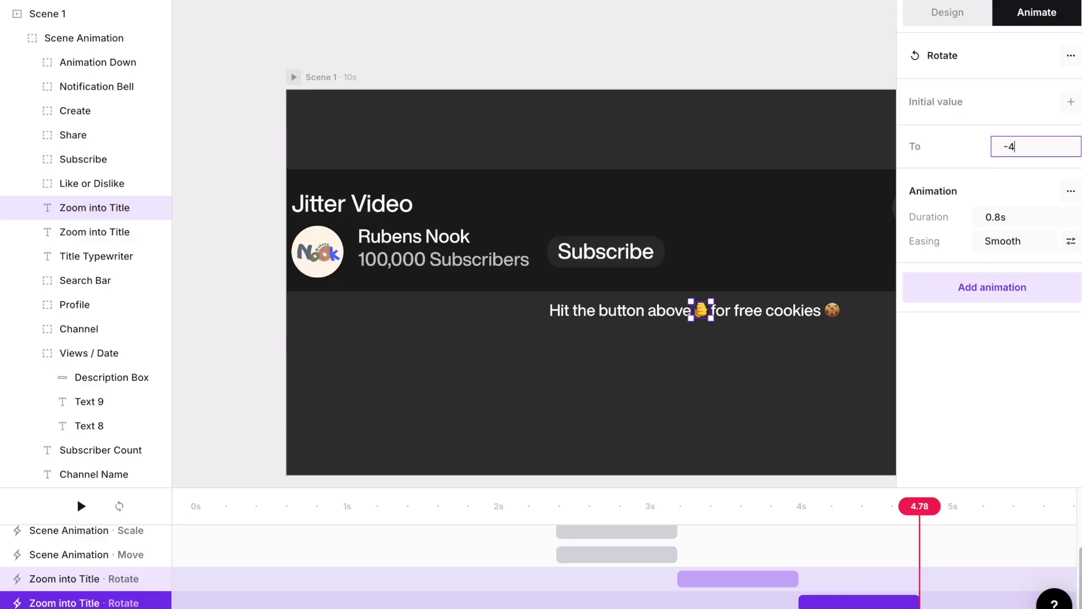
key(Return)
drag(922, 506, 710, 505)
key(space)
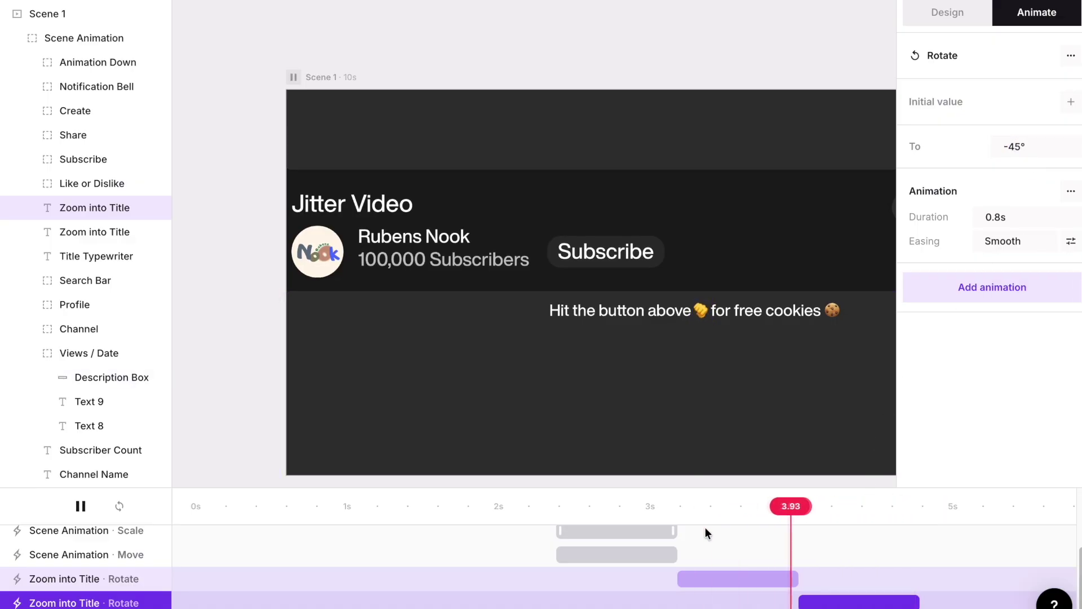
Add a 150% Scale after the first rotate and another Scale after the later rotate.
click(784, 578)
click(992, 287)
click(973, 330)
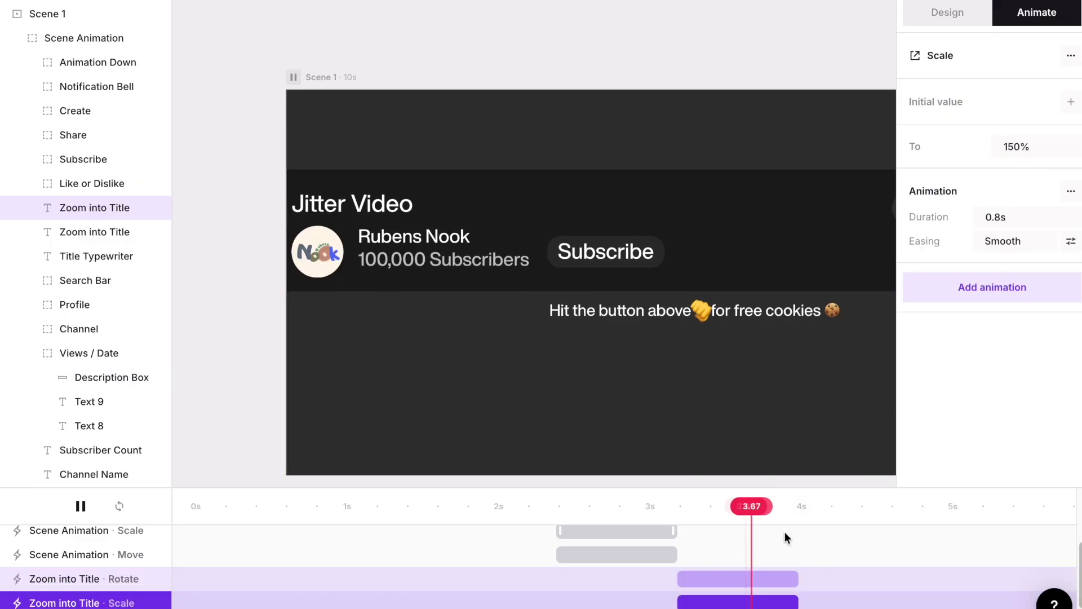
scroll(800, 564, down, 1)
click(815, 586)
click(963, 288)
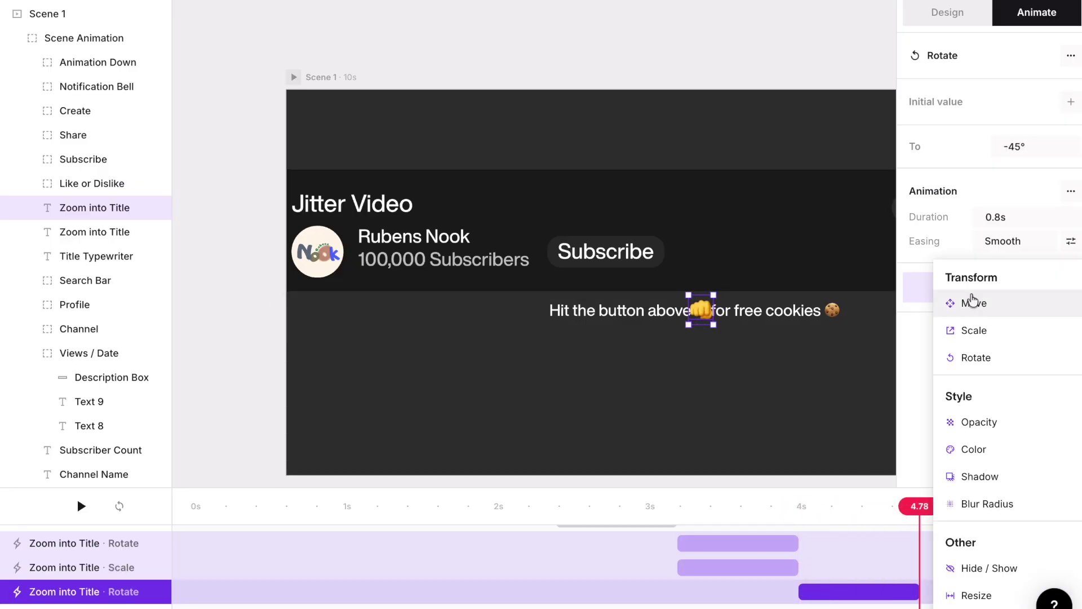
click(973, 331)
key(space)
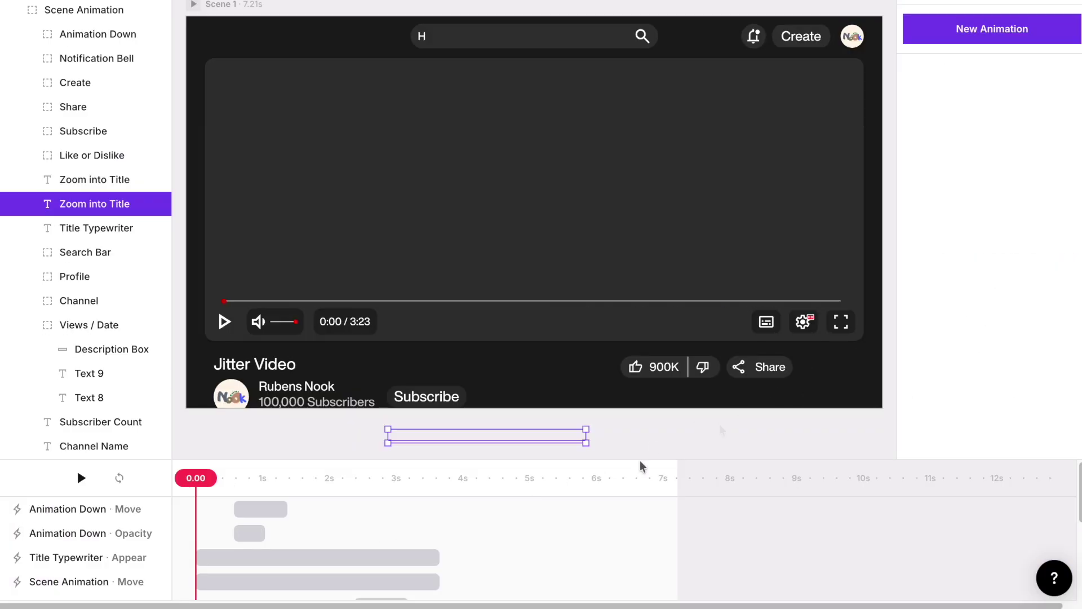
Shift the Zoom into Title caption animations about 1.5 seconds later on the timeline.
drag(197, 507, 347, 569)
drag(483, 586, 586, 586)
click(508, 570)
key(Home)
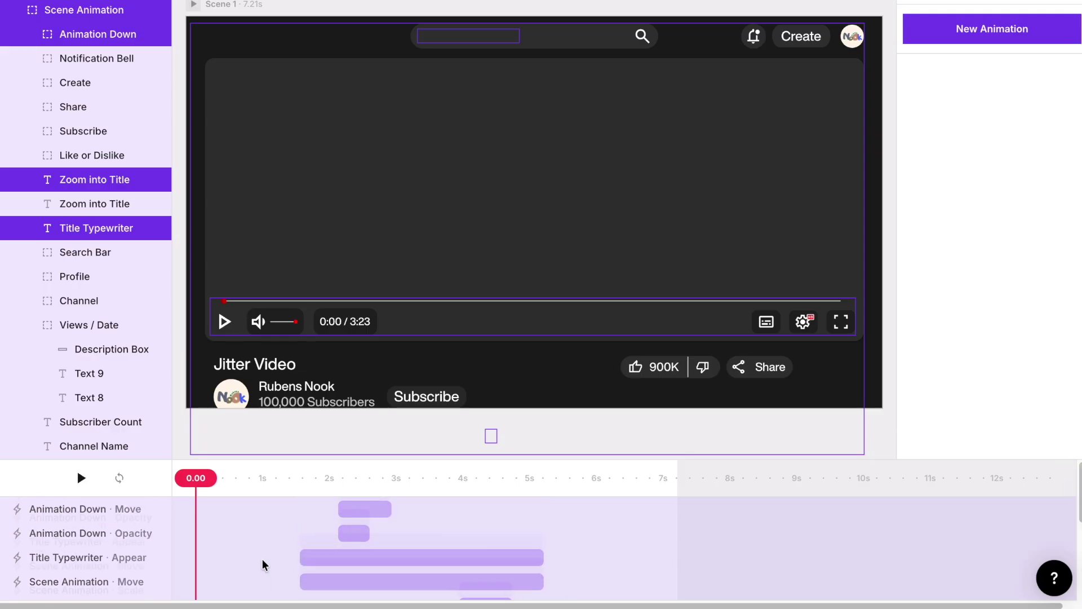
click(981, 29)
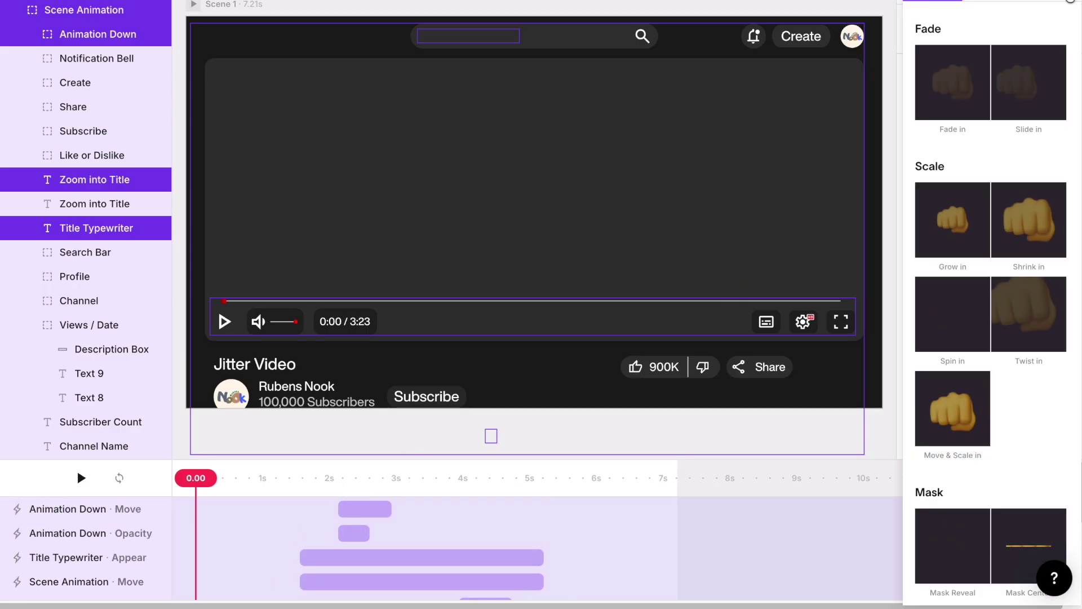
Add a Scale to Scene Animation zooming from 275% down to 100%.
click(84, 10)
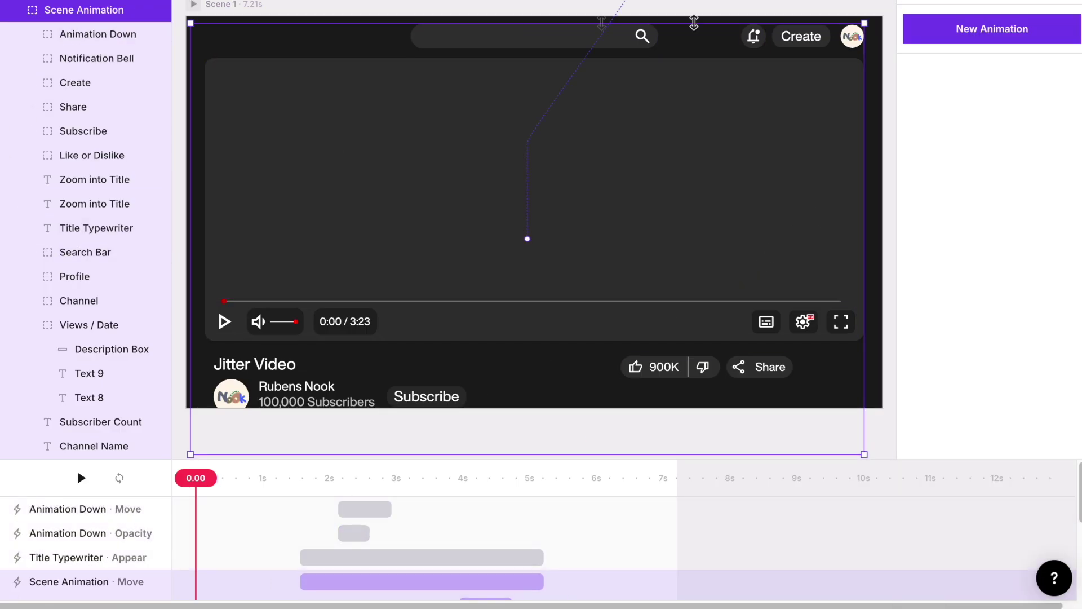
click(952, 31)
click(981, 82)
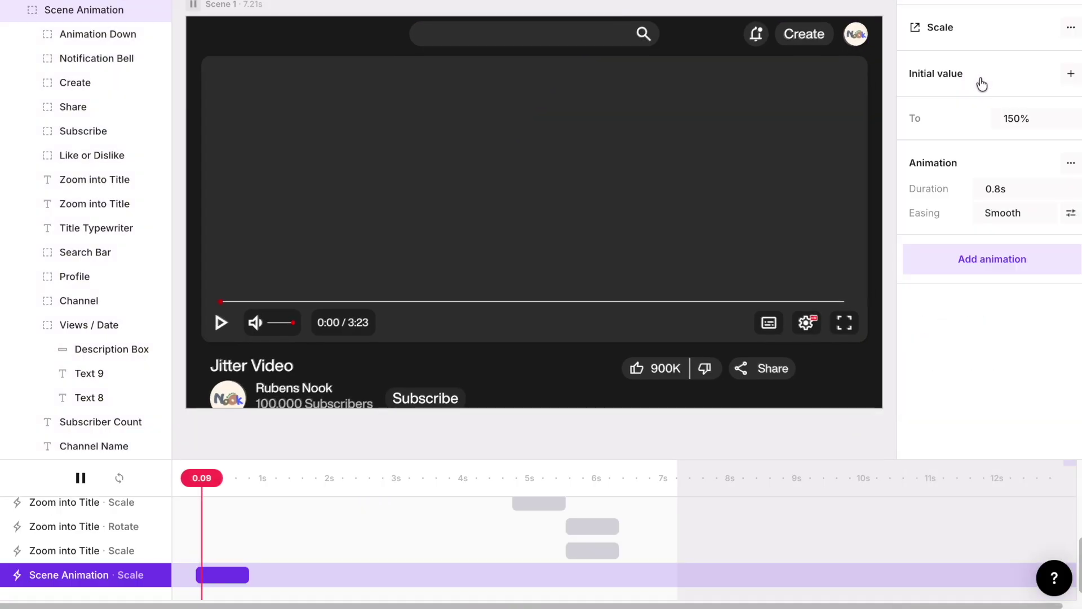
click(1071, 76)
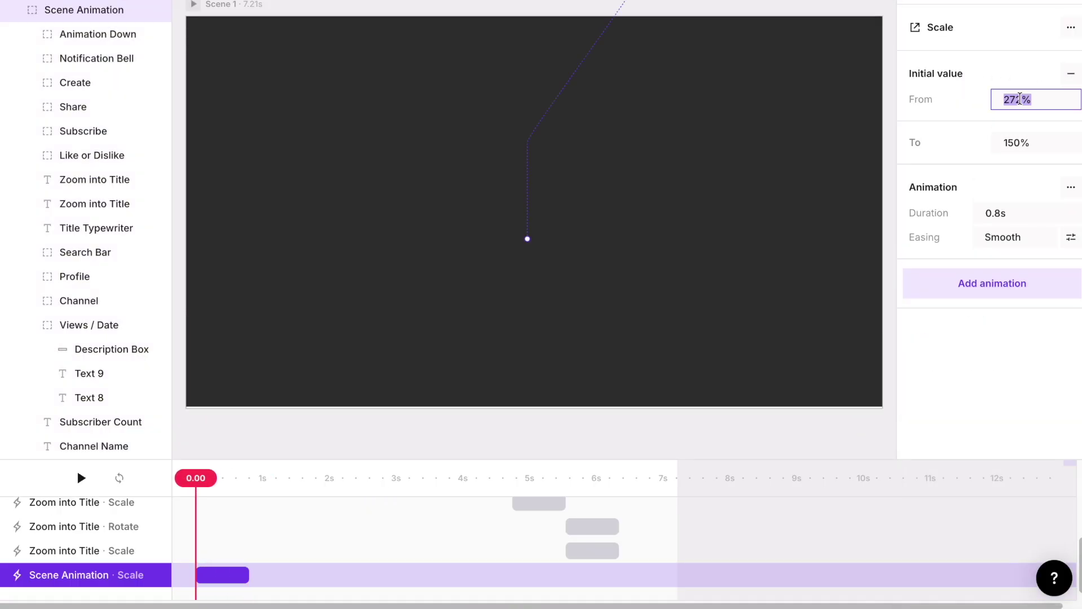
text(275)
click(1027, 138)
click(1023, 144)
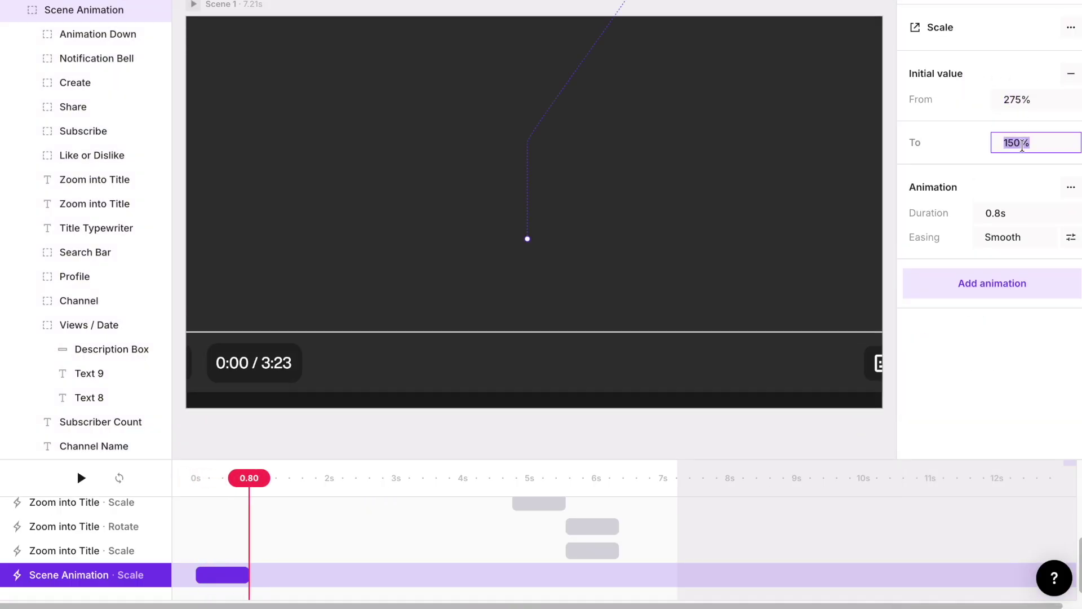
text(100)
key(Return)
Stretch the scene zoom animation to last 1.56 seconds.
drag(249, 478, 192, 492)
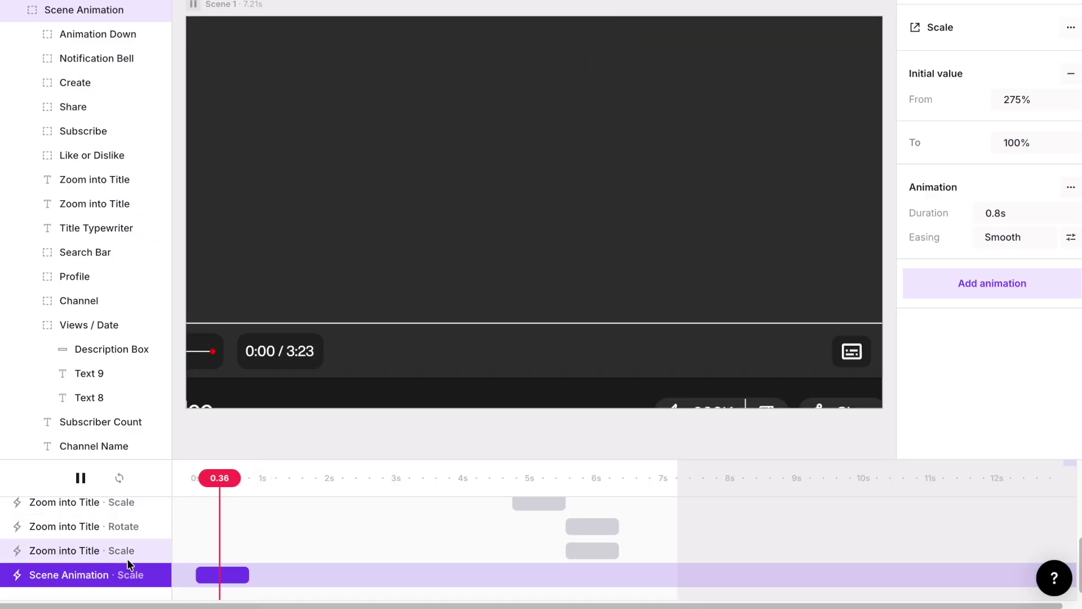
drag(248, 574, 293, 571)
scroll(85, 536, up, 3)
scroll(84, 535, down, 3)
Play the 7.21-second scene, export it as a 1920×1080 Lottie and expand the preview to full page.
key(space)
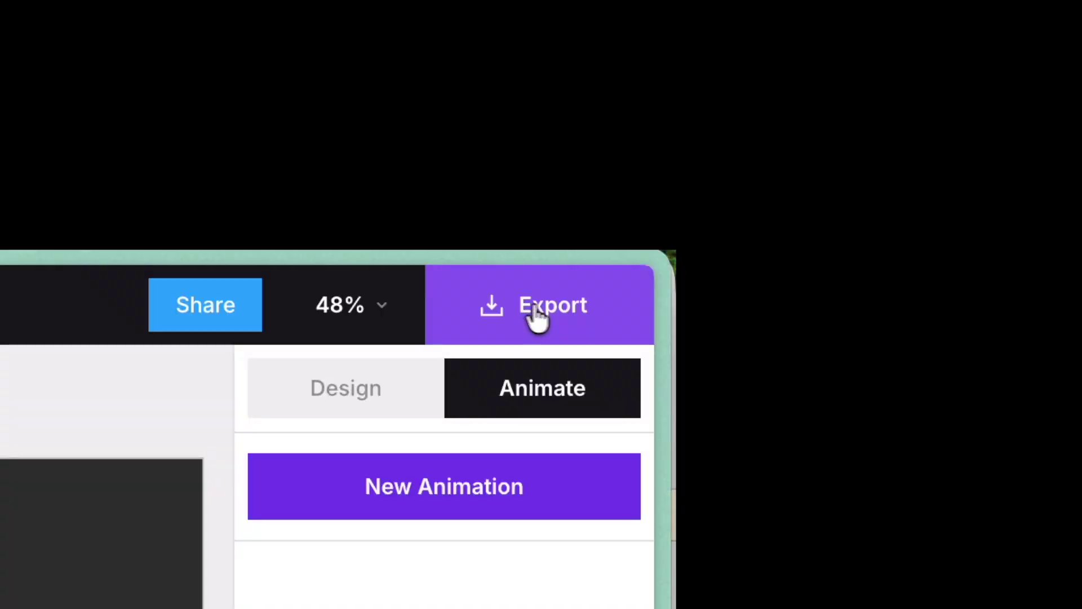
click(1026, 21)
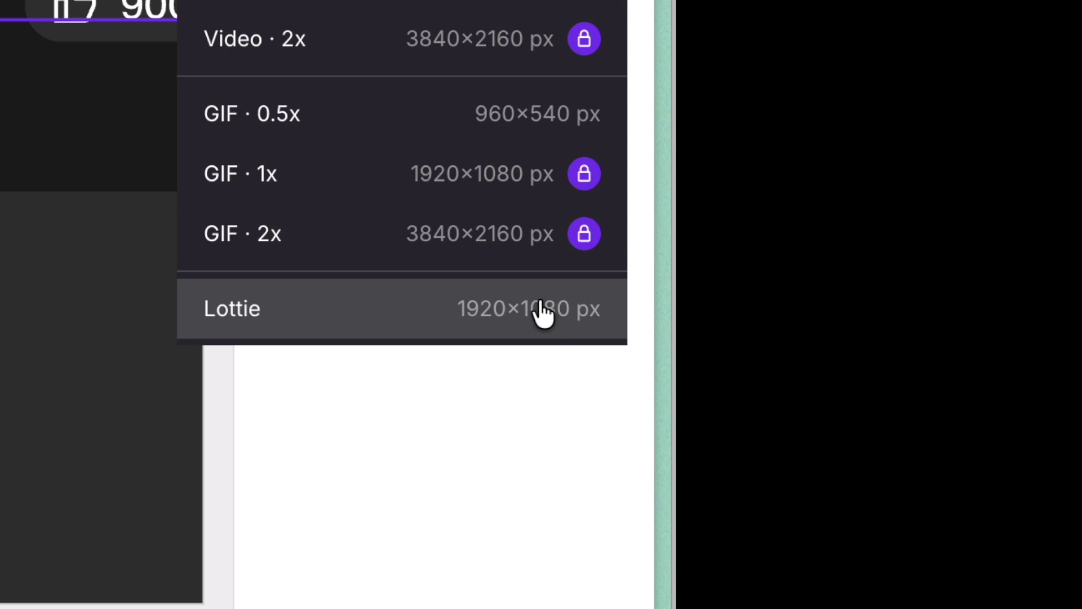
click(542, 312)
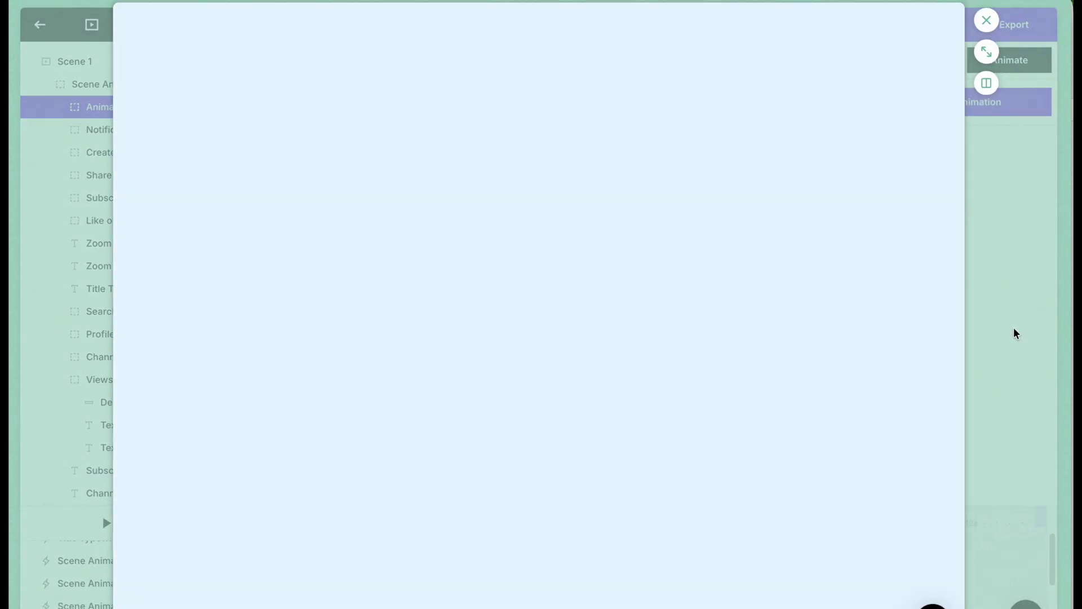
click(986, 52)
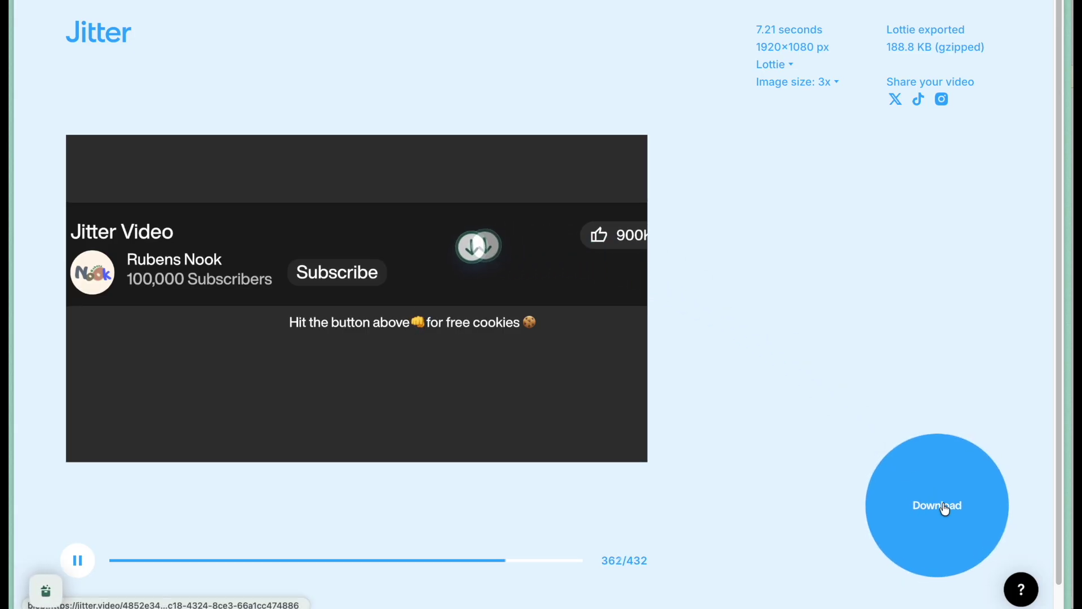
Search 'lottie to mp4' and open Lottielab's converter page.
key(super+t)
text(lottie to mp4)
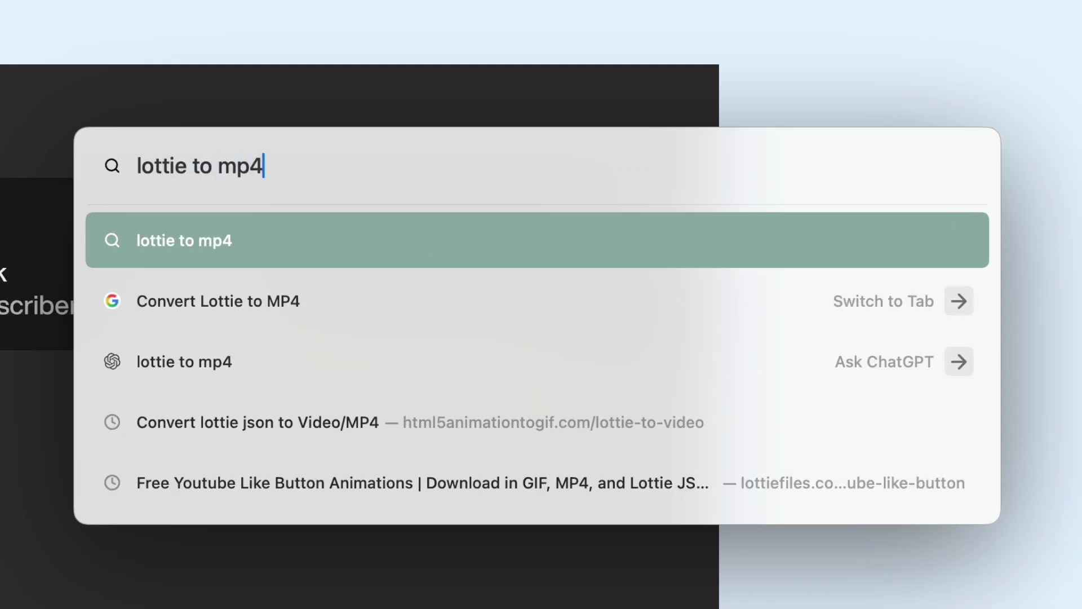
key(Return)
click(261, 128)
Convert the Scene 1 JSON to a 60 fps MP4, download it and open the file.
mouse_move(33, 579)
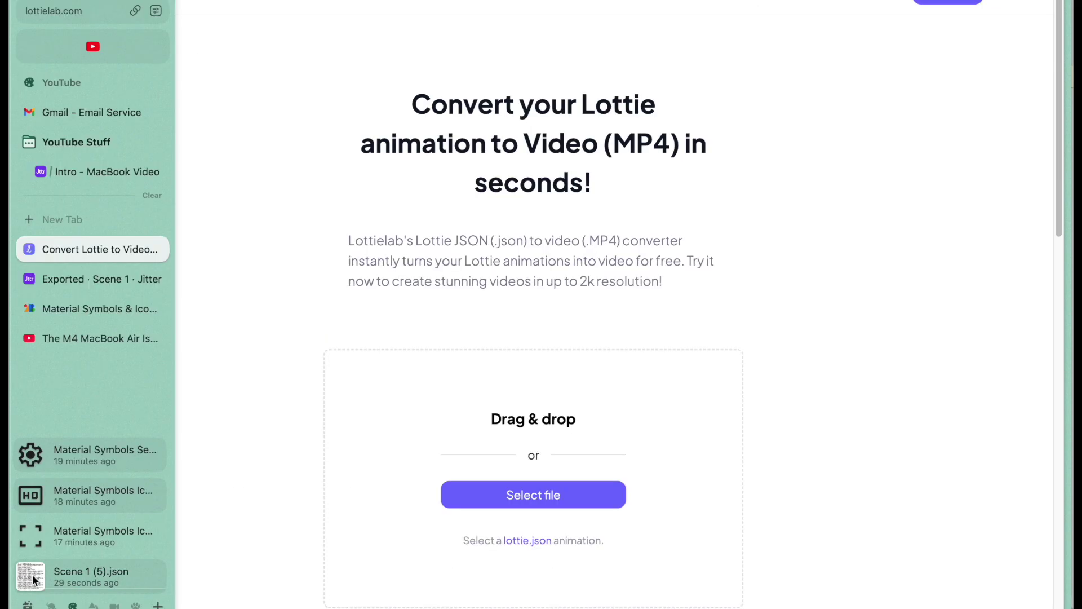
drag(32, 578, 434, 476)
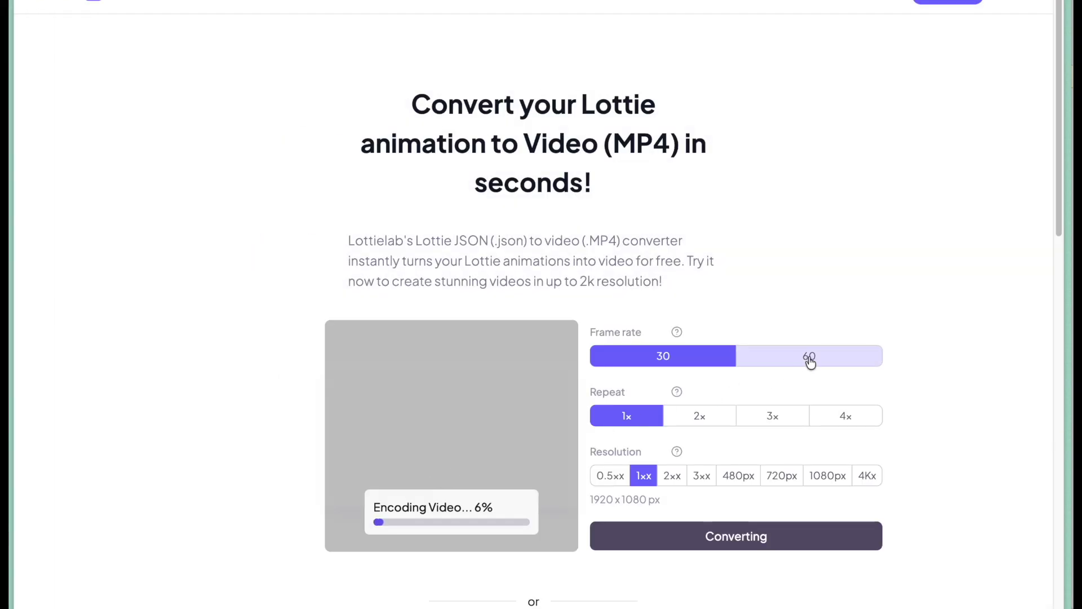
click(809, 362)
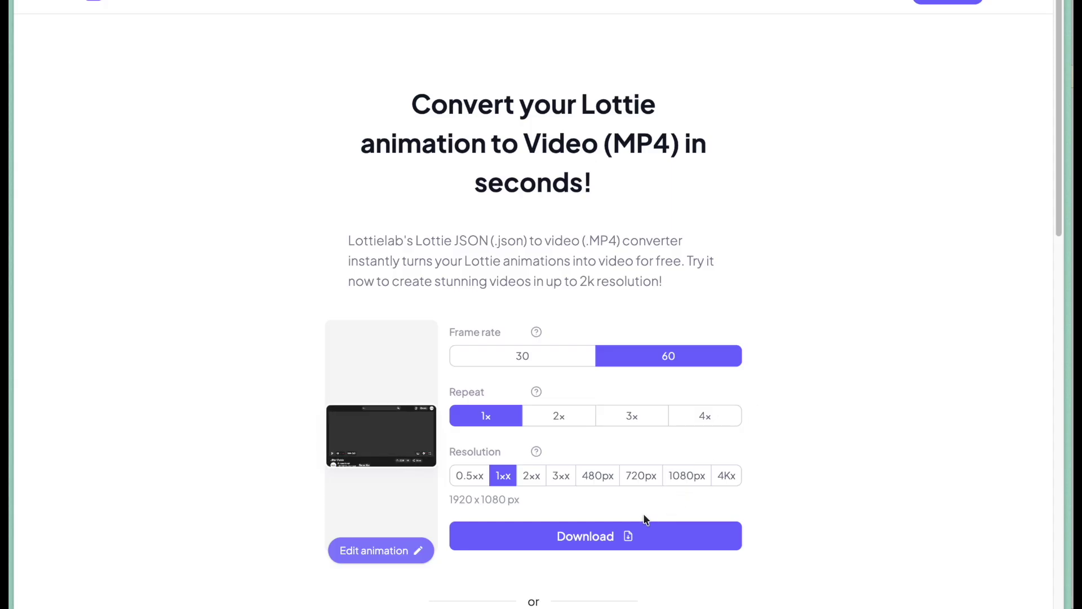
click(602, 541)
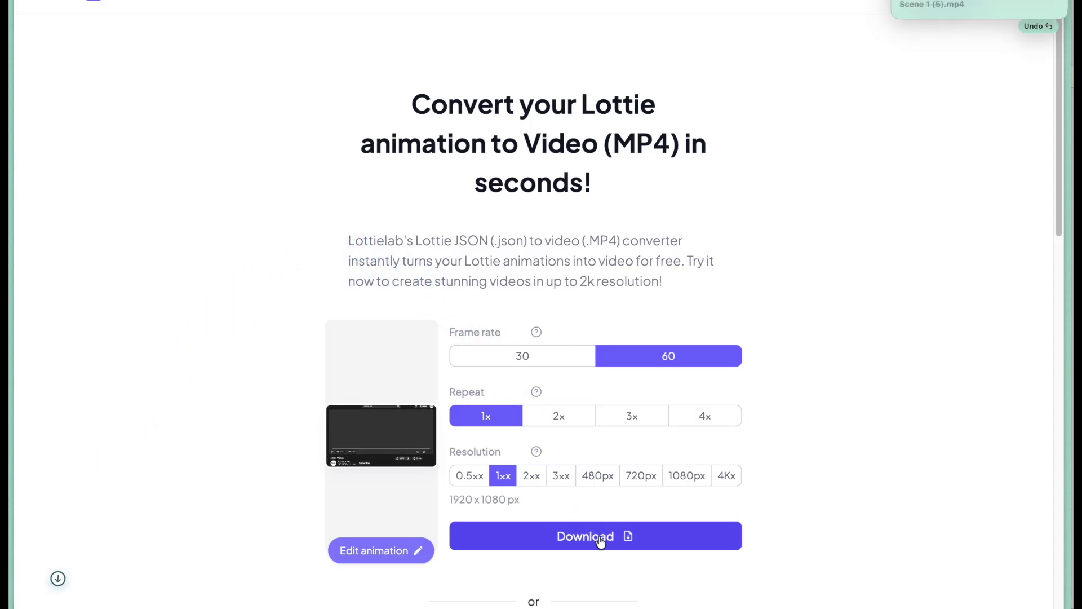
click(33, 581)
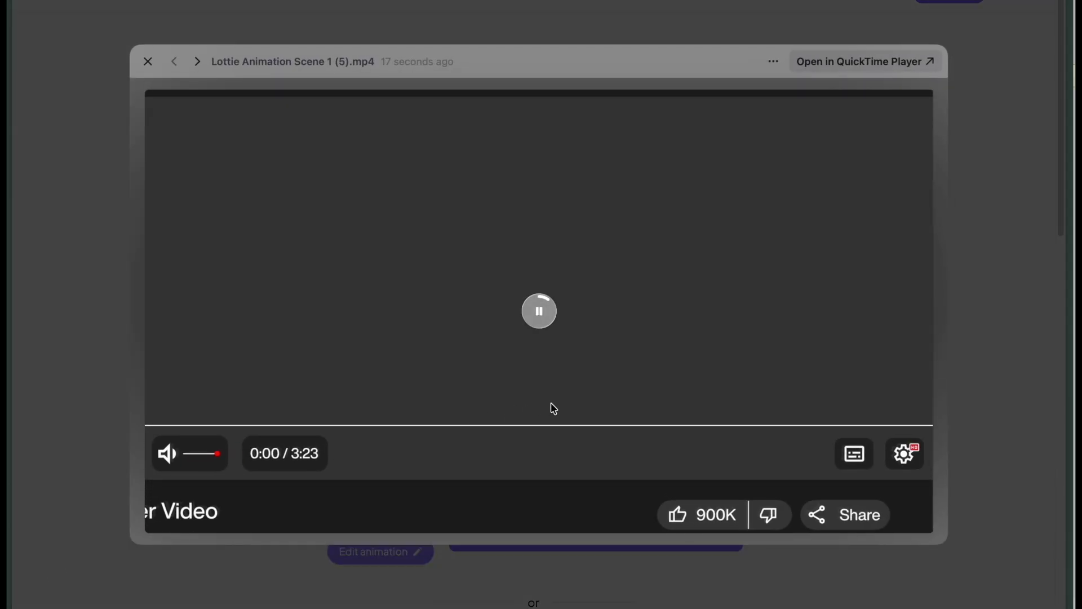